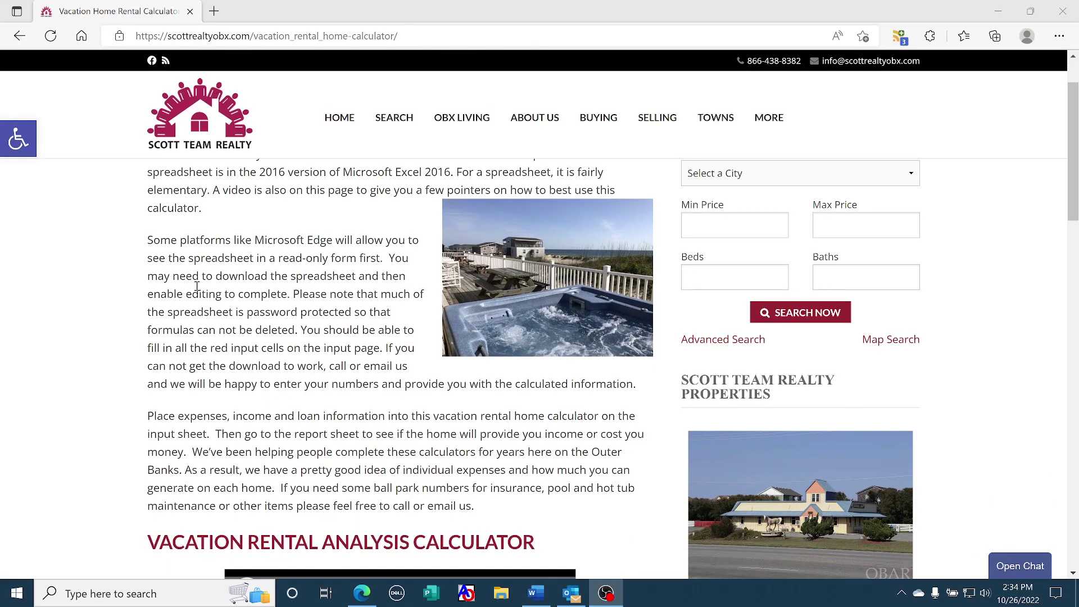
{"action": "scroll", "coordinate": [197, 287], "scroll_direction": "down", "scroll_amount": 2}
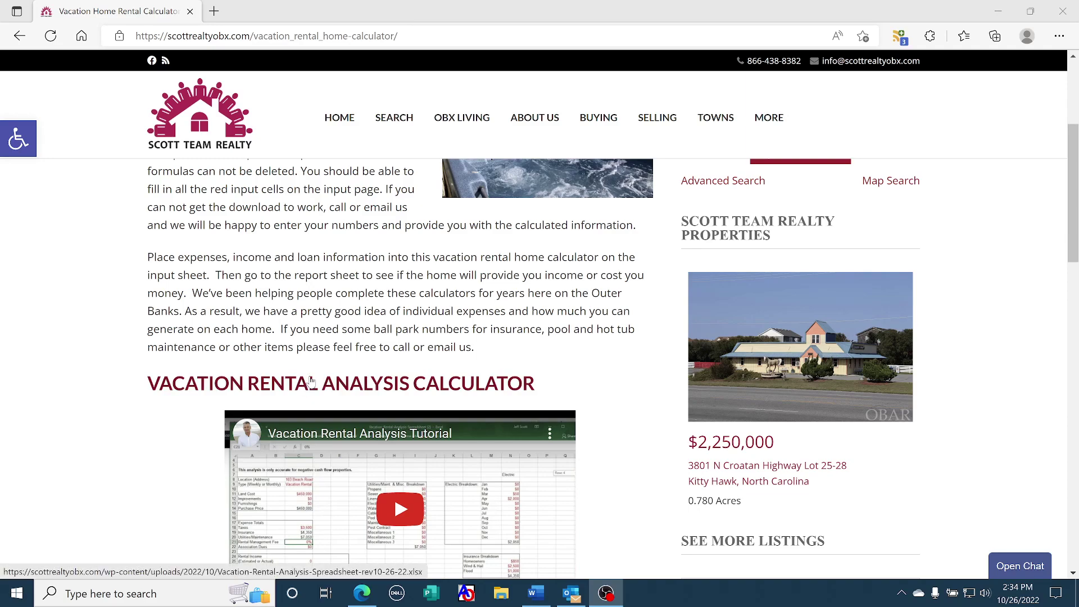
Open the rental analysis spreadsheet link in Excel for the web and select the Personal Property Value cell C13
{"action": "left_click", "coordinate": [358, 388]}
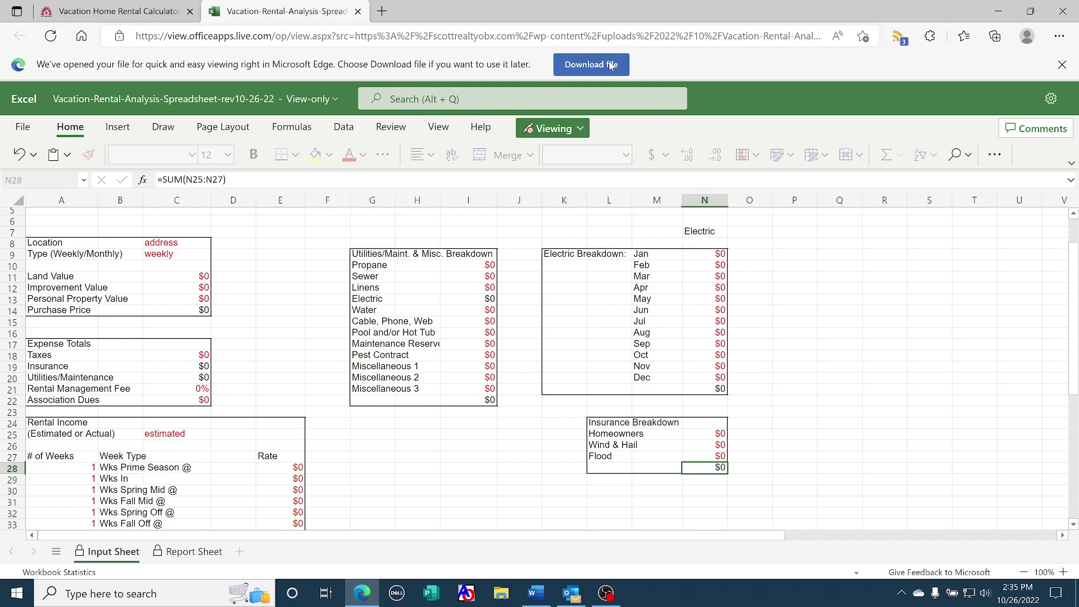
{"action": "left_click", "coordinate": [189, 294]}
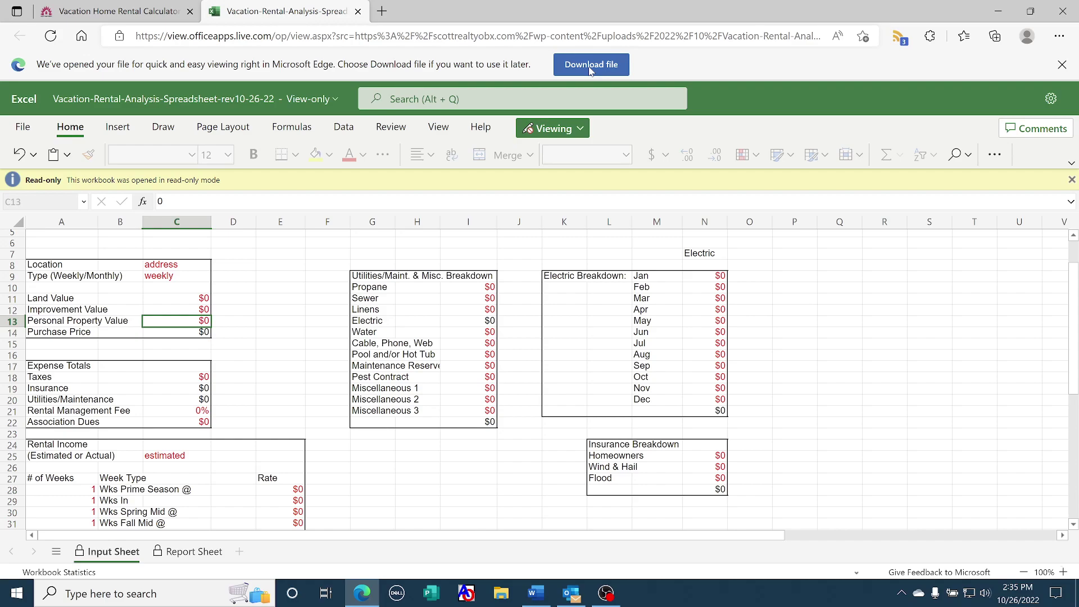
Download Vacation-Rental-Analysis-Spreadsheet-rev10-26-22.xlsx and open the downloaded copy in desktop Excel
{"action": "left_click", "coordinate": [589, 67]}
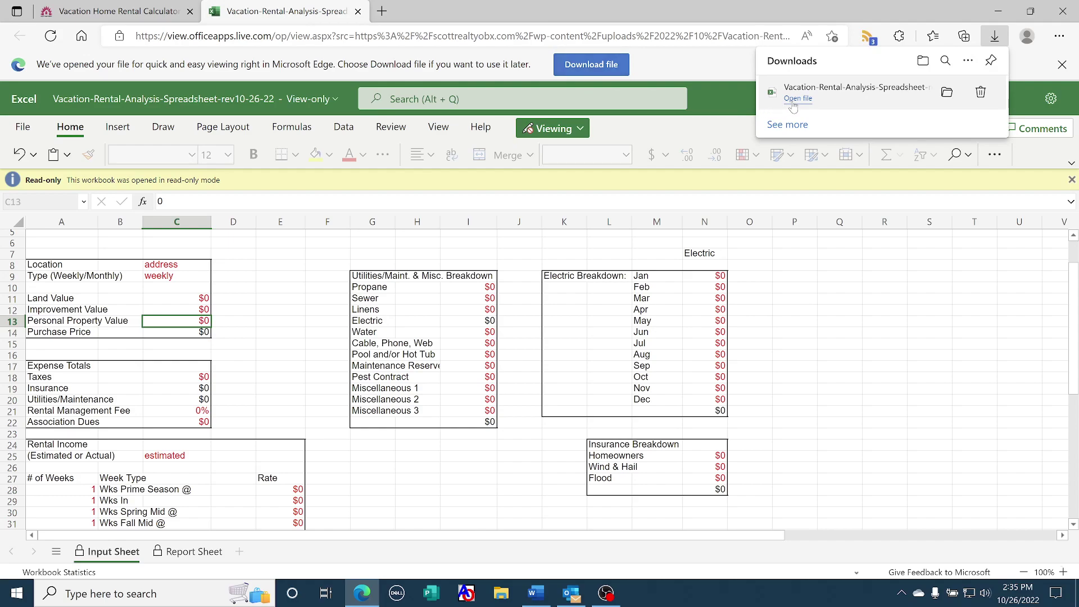
{"action": "left_click", "coordinate": [795, 100]}
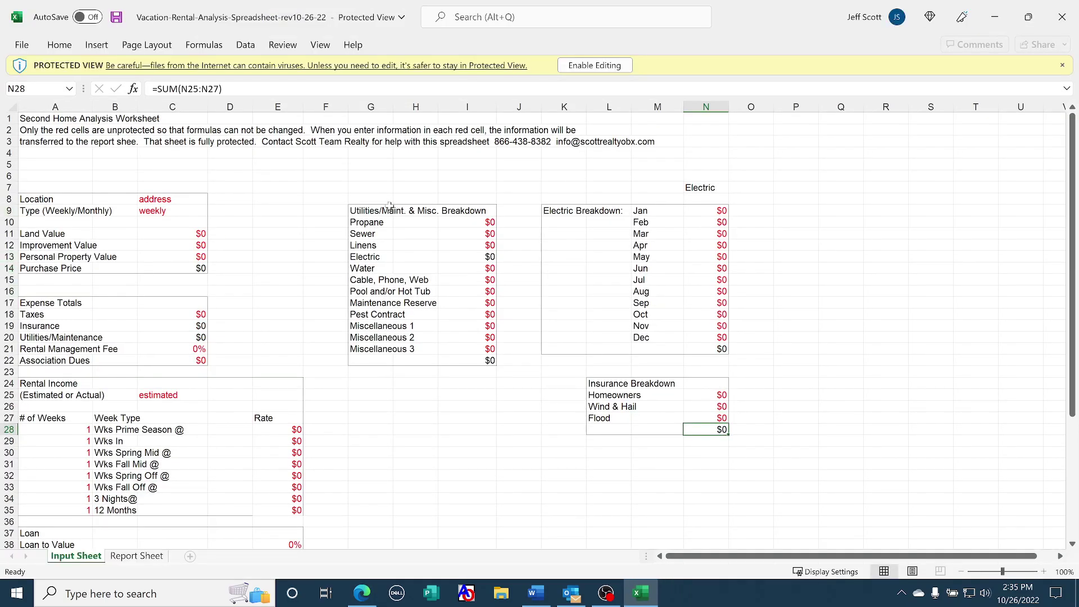
Enable editing and check that the Insurance total in C19 uses =N28
{"action": "left_click", "coordinate": [590, 67]}
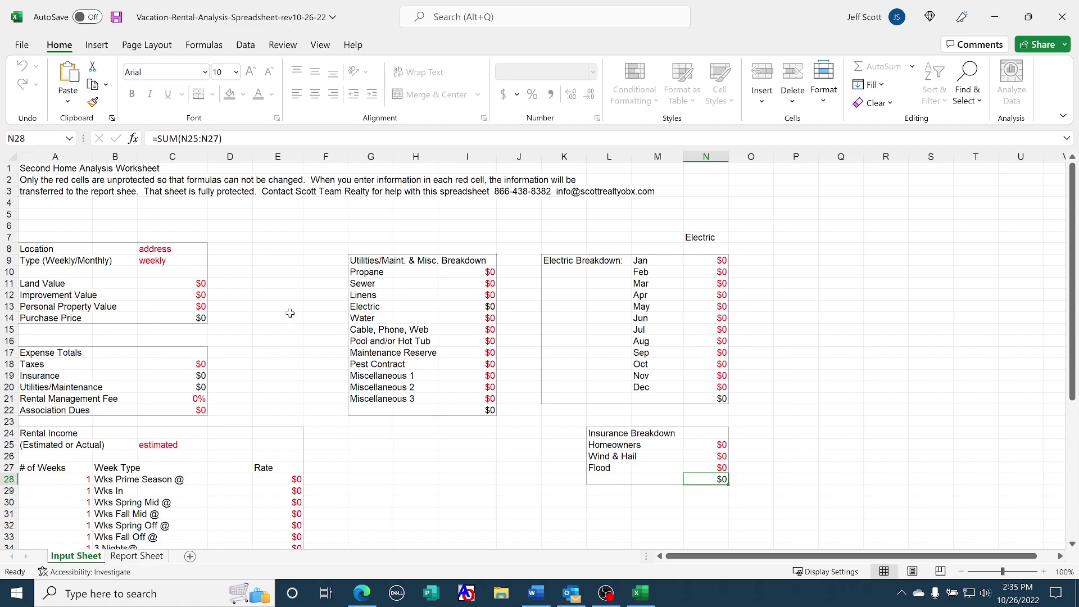
{"action": "scroll", "coordinate": [290, 313], "scroll_direction": "down", "scroll_amount": 3}
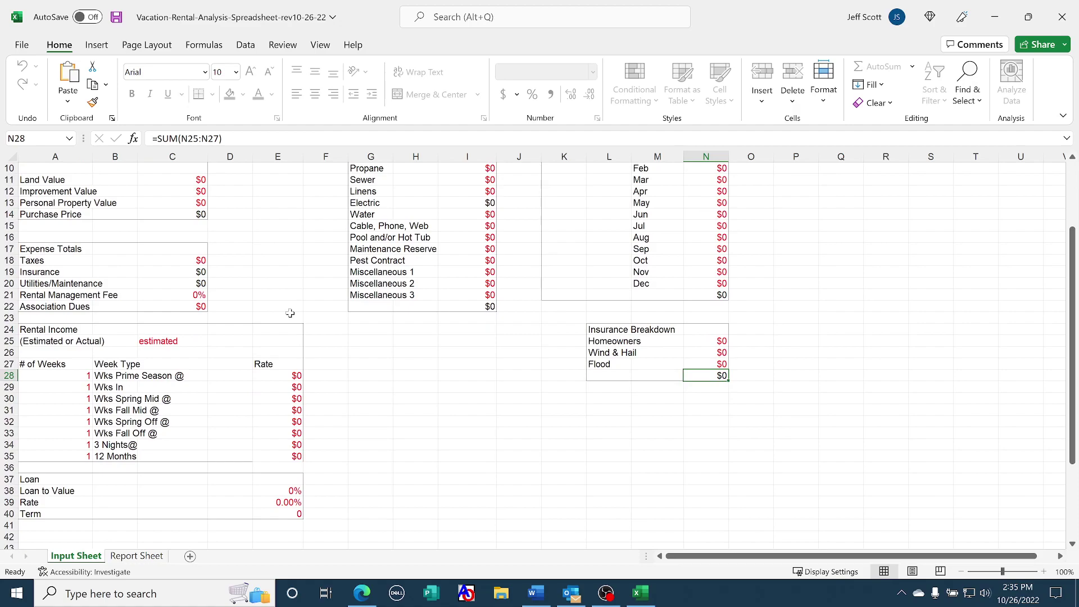
{"action": "scroll", "coordinate": [290, 313], "scroll_direction": "up", "scroll_amount": 2}
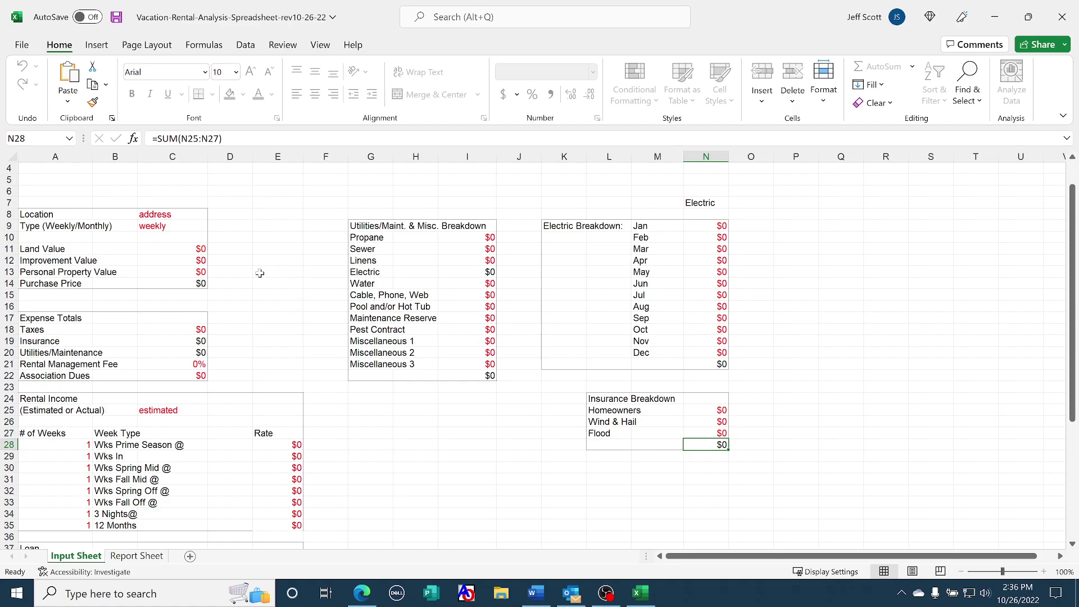
{"action": "left_click", "coordinate": [710, 446]}
{"action": "left_click", "coordinate": [177, 343]}
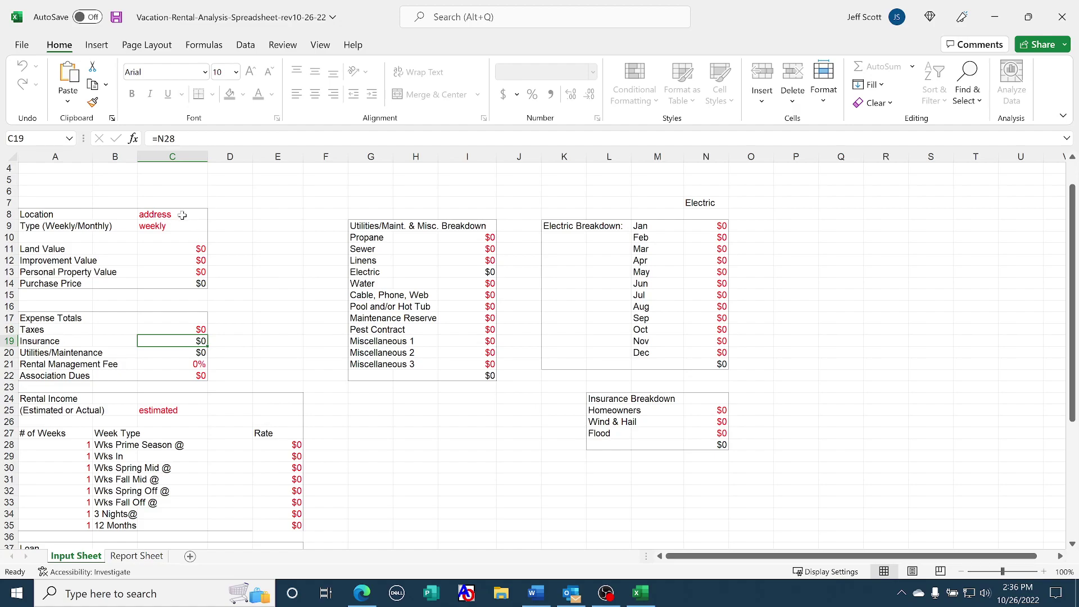
{"action": "left_click", "coordinate": [182, 215]}
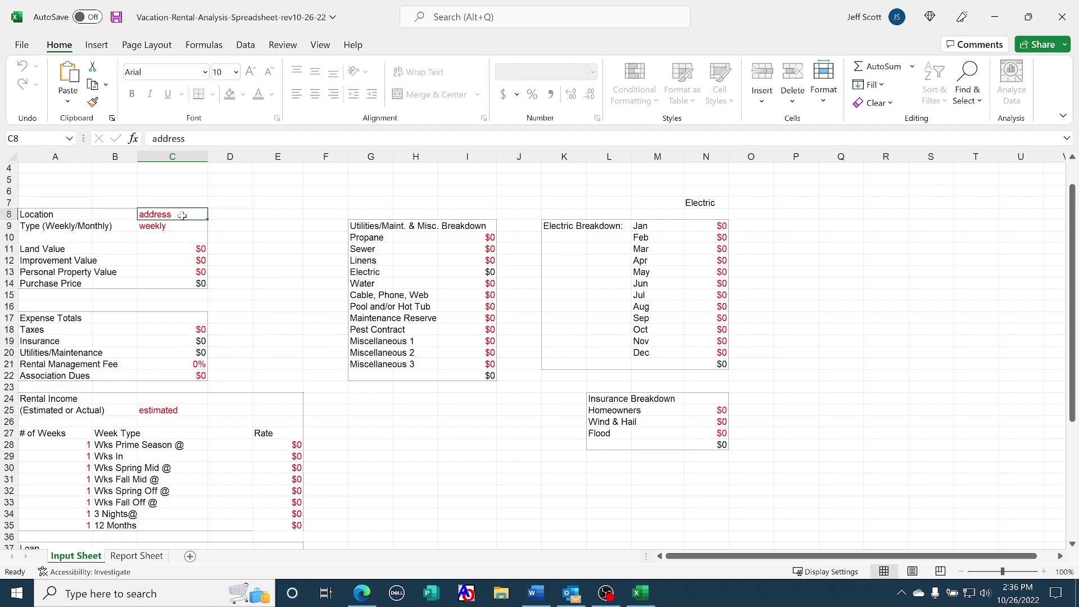
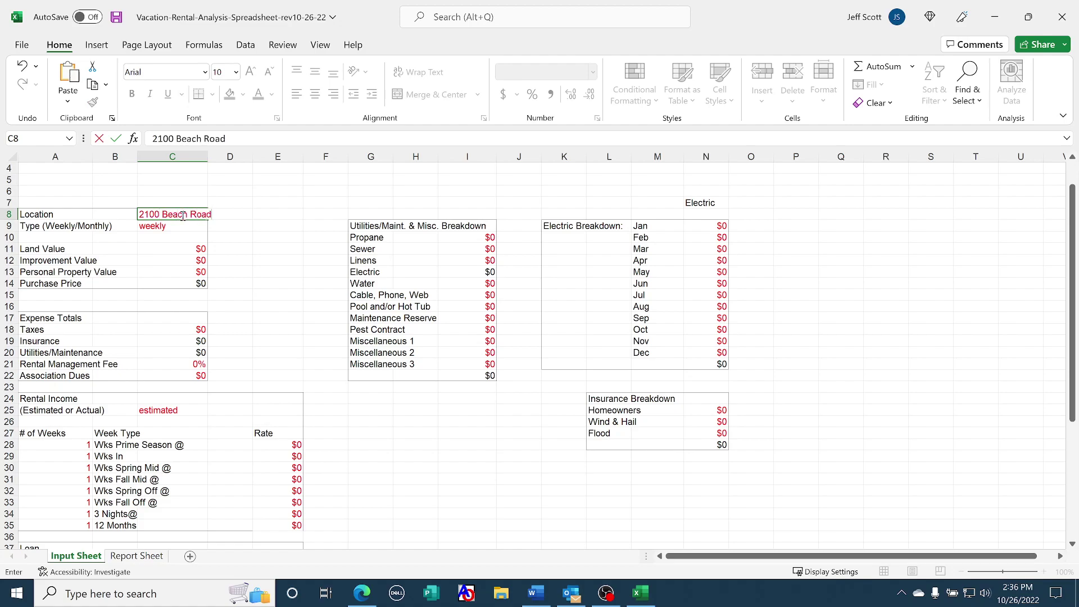
{"action": "key", "text": "Return"}
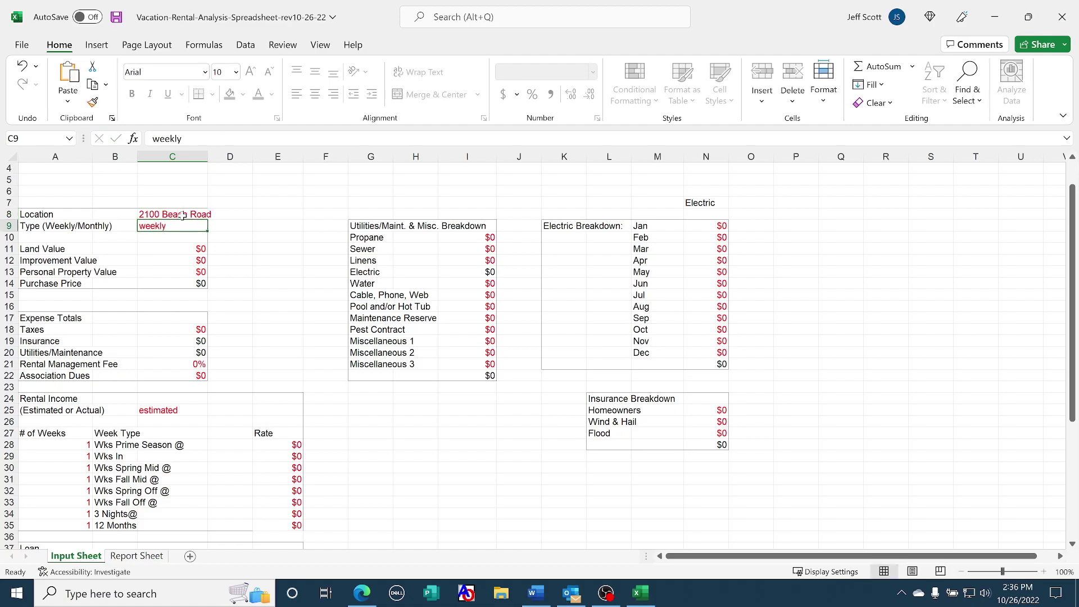
{"action": "key", "text": "Return"}
{"action": "key", "text": "Return"}
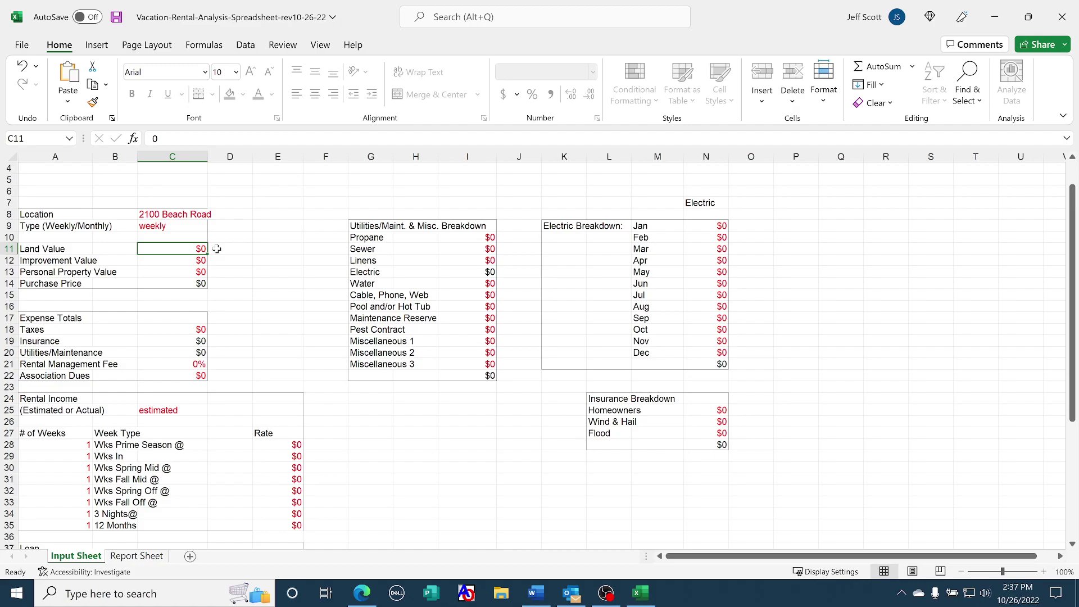
Enter Land Value $350,000, Improvement Value $350,000 and Personal Property Value $35,000
{"action": "type", "text": "350000"}
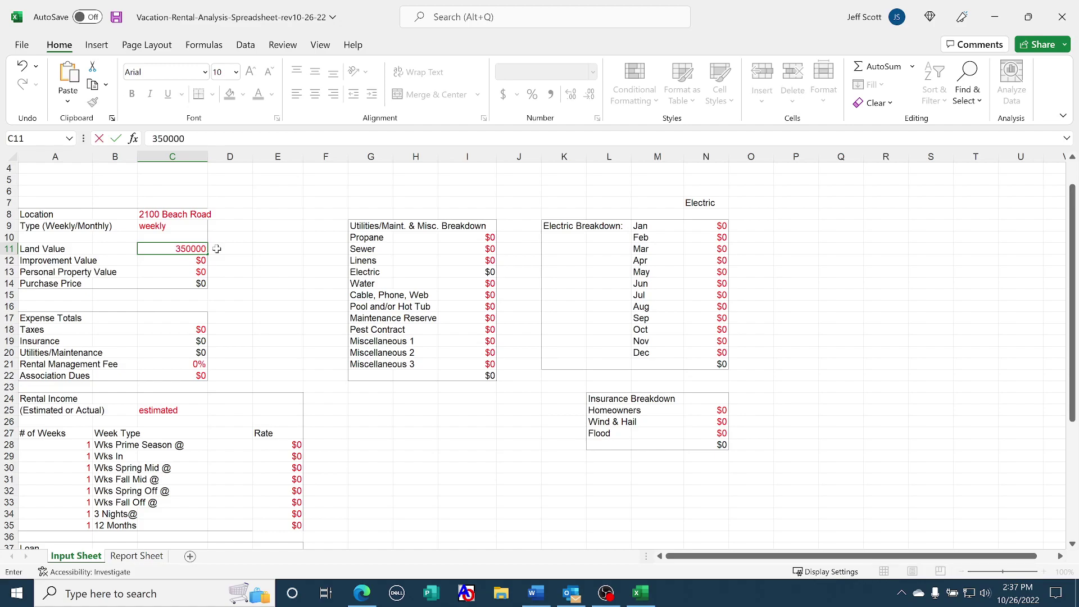
{"action": "key", "text": "Return"}
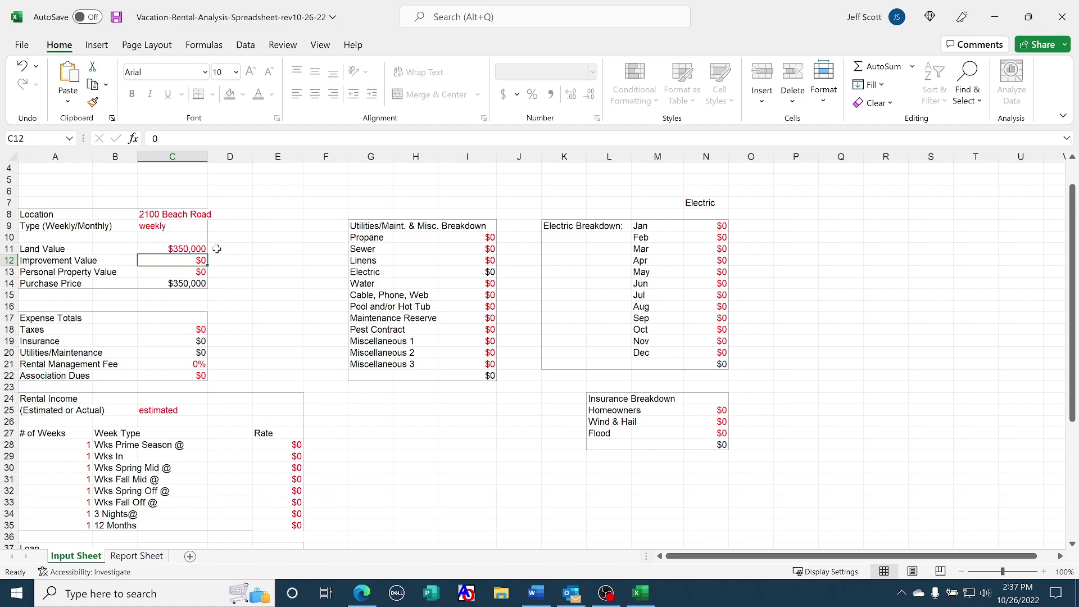
{"action": "key", "text": "Up"}
{"action": "key", "text": "Down"}
{"action": "type", "text": "350,00"}
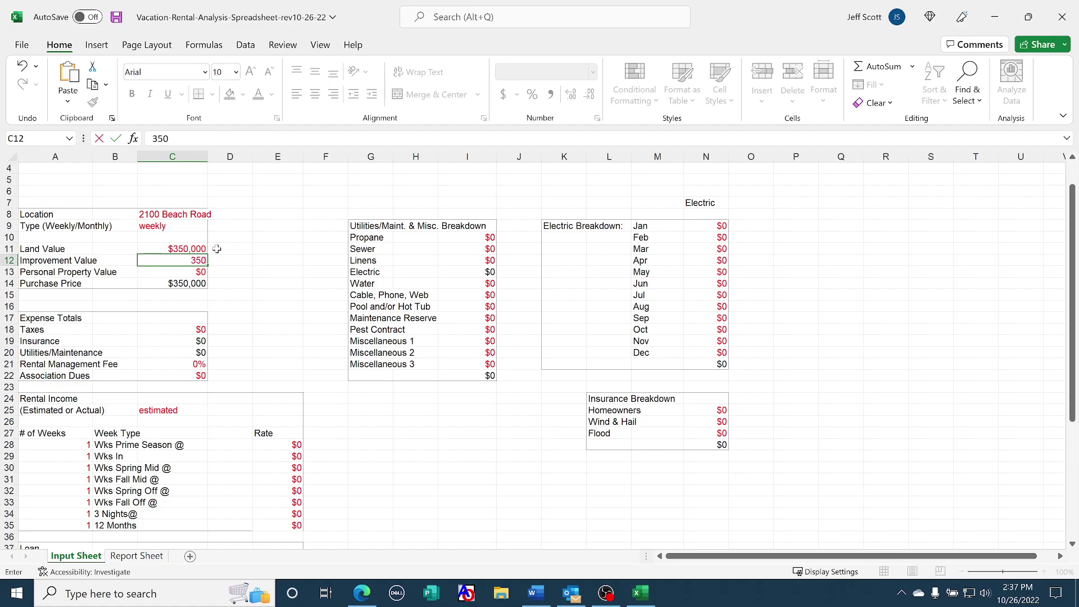
{"action": "type", "text": "000"}
{"action": "key", "text": "Return"}
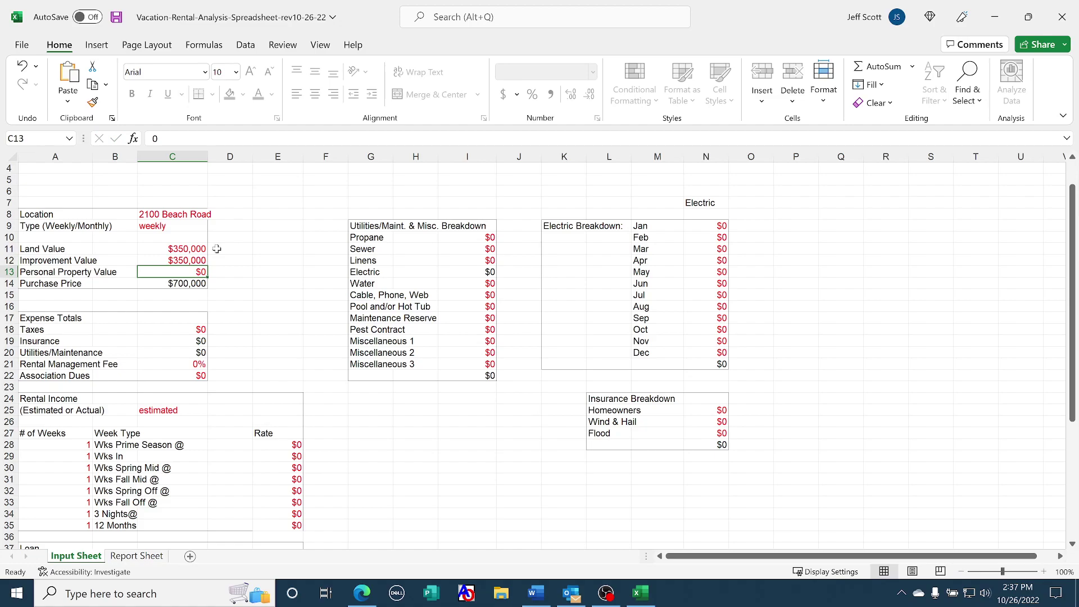
{"action": "type", "text": "35,00"}
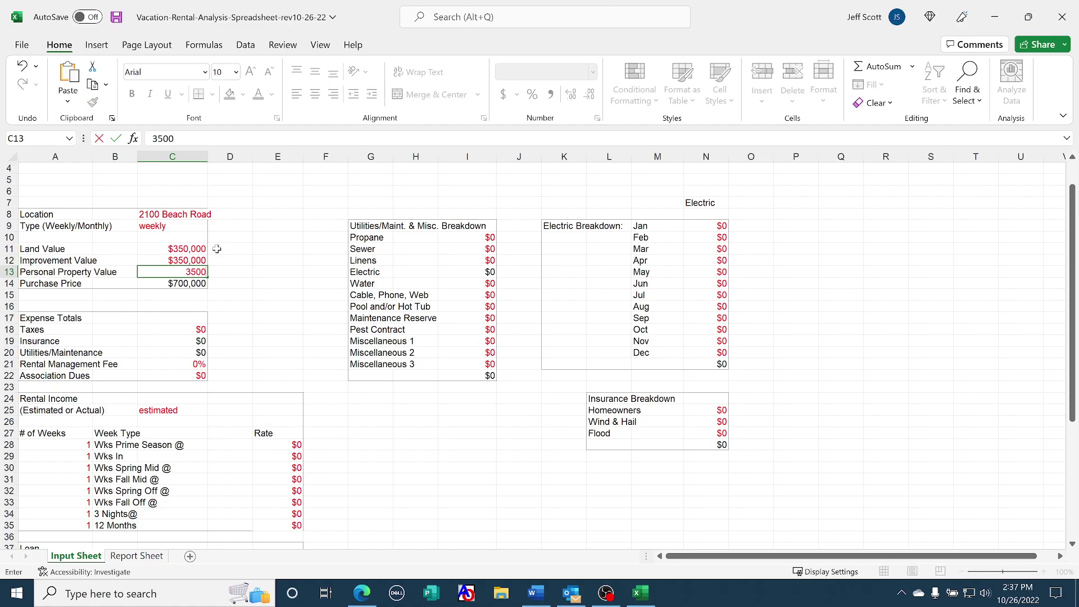
{"action": "type", "text": "0"}
{"action": "key", "text": "Return"}
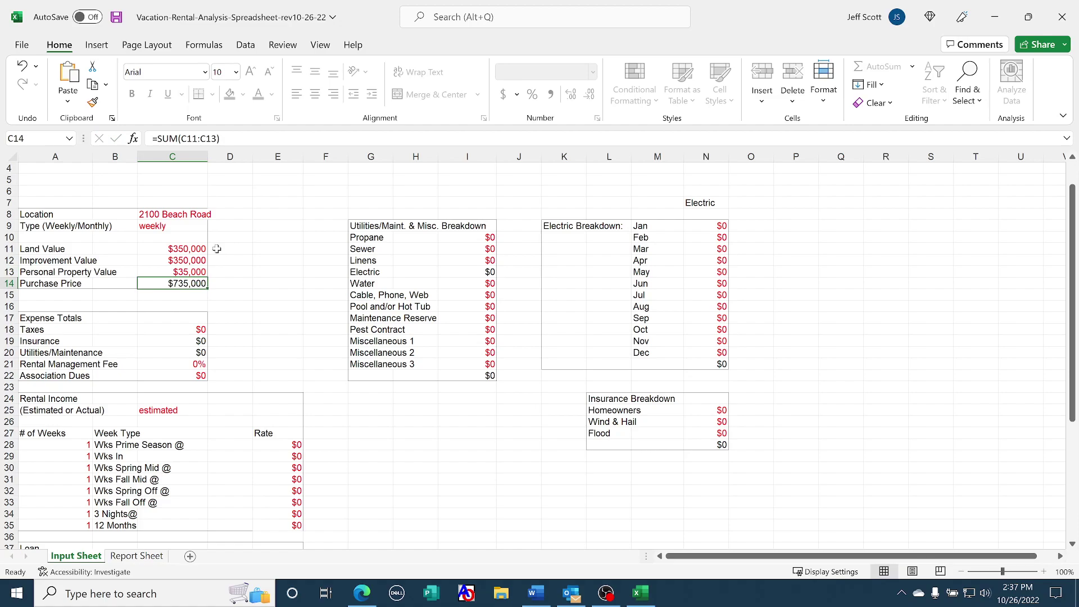
Enter Taxes of $5,000, a 15% Rental Management Fee and $1,500 Association Dues
{"action": "key", "text": "Down"}
{"action": "key", "text": "Down"}
{"action": "key", "text": "Down"}
{"action": "key", "text": "Down"}
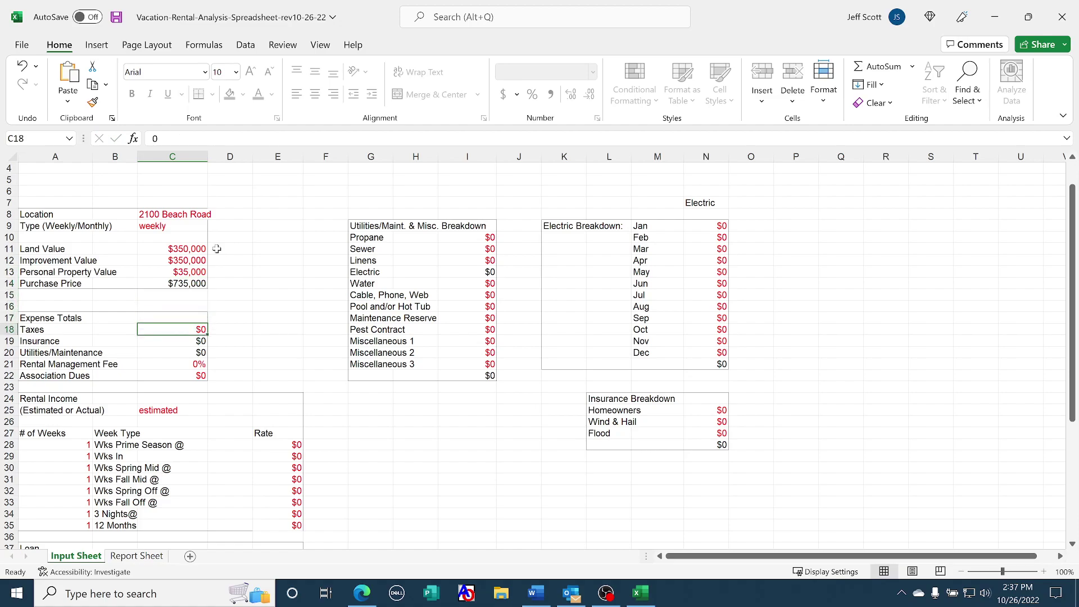
{"action": "type", "text": "5"}
{"action": "type", "text": "000"}
{"action": "key", "text": "Return"}
{"action": "key", "text": "Down"}
{"action": "key", "text": "Down"}
{"action": "key", "text": "Down"}
{"action": "key", "text": "Up"}
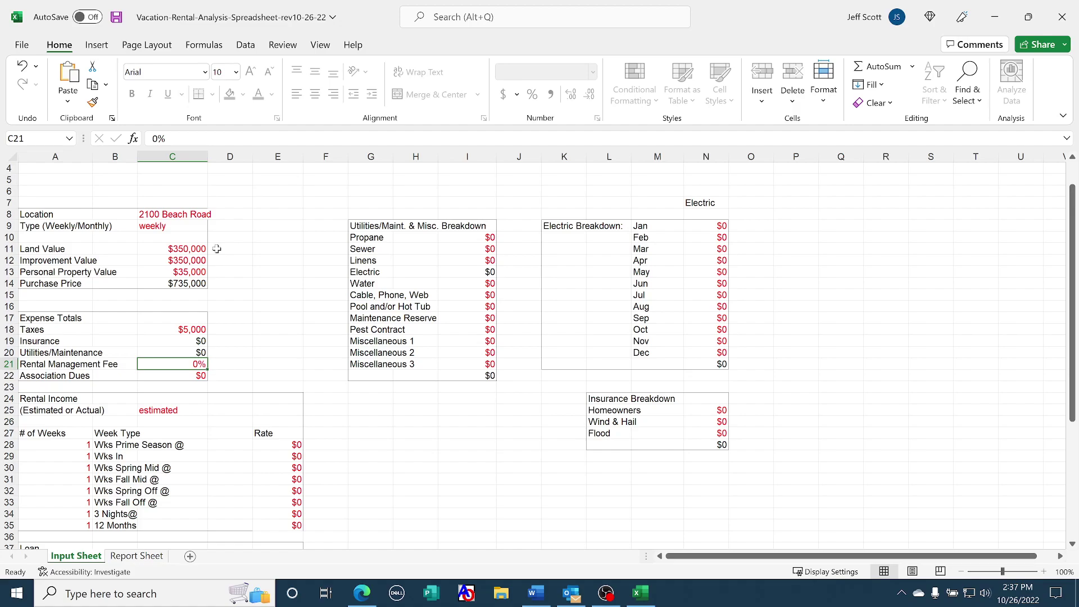
{"action": "type", "text": "15"}
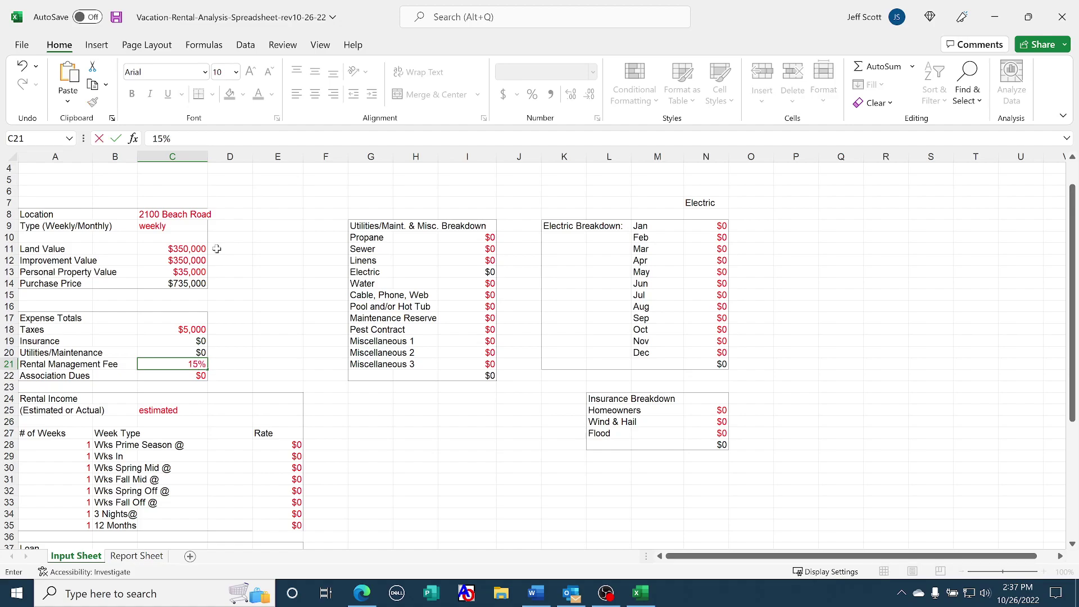
{"action": "key", "text": "Return"}
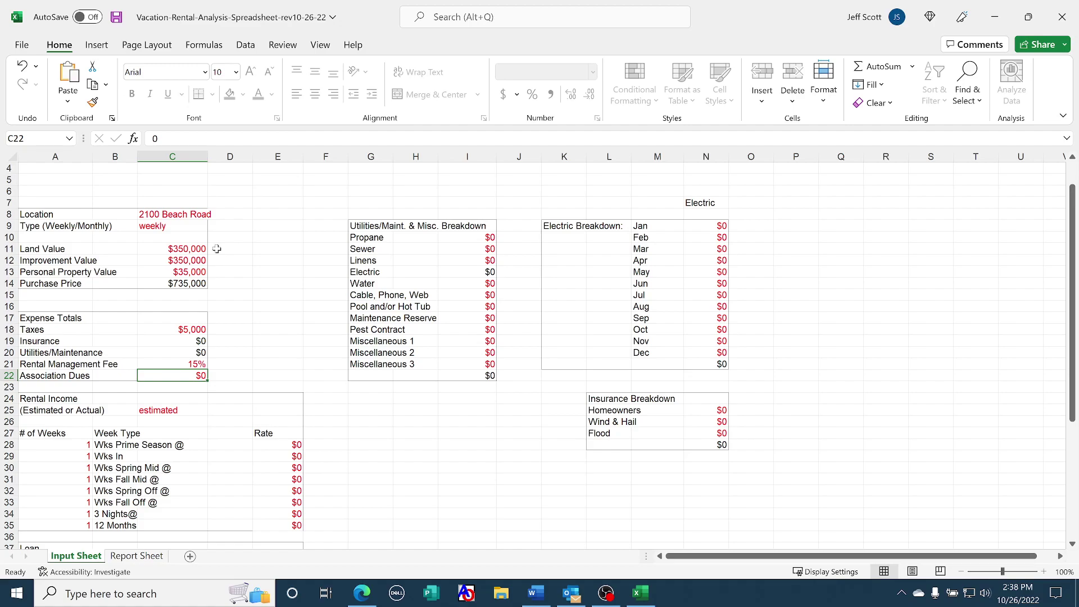
{"action": "type", "text": "1500"}
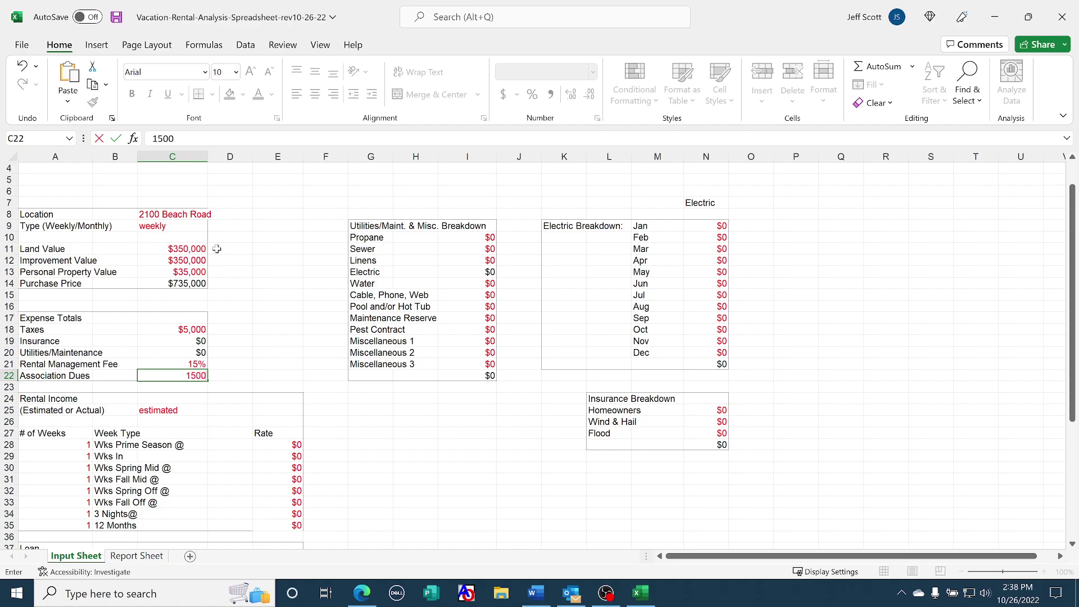
{"action": "key", "text": "Return"}
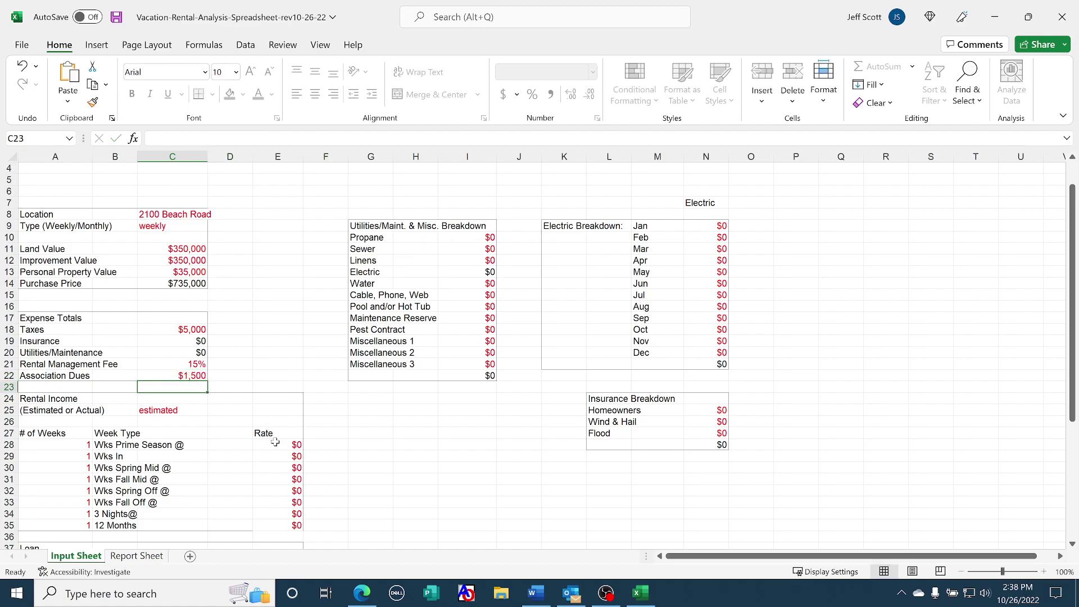
Enter Propane 600, Sewer 600, Linens 900 and Water 800, skipping Electric
{"action": "left_click", "coordinate": [466, 239]}
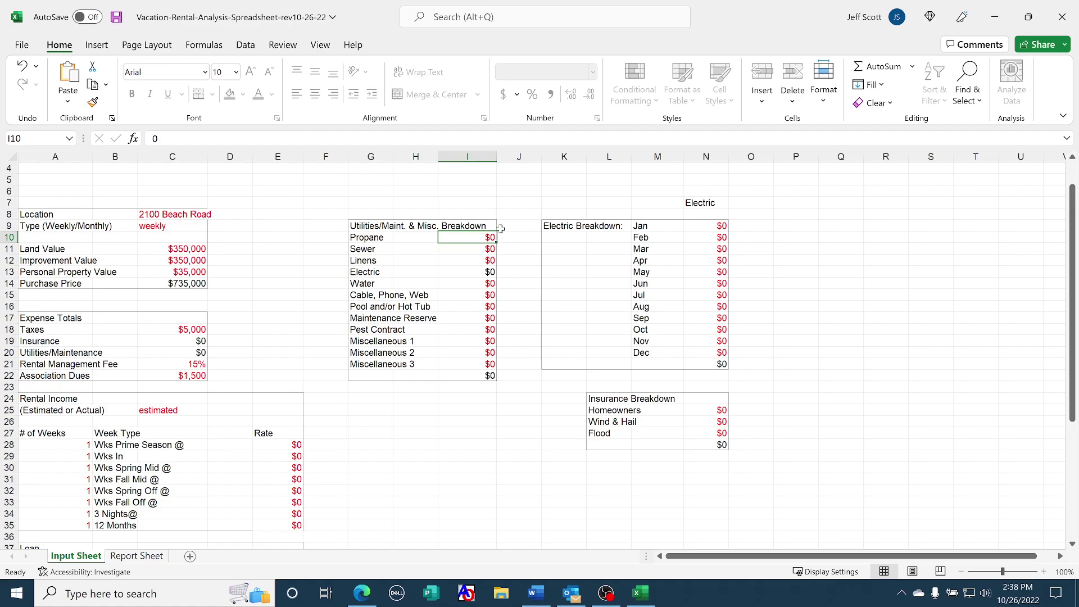
{"action": "type", "text": "600"}
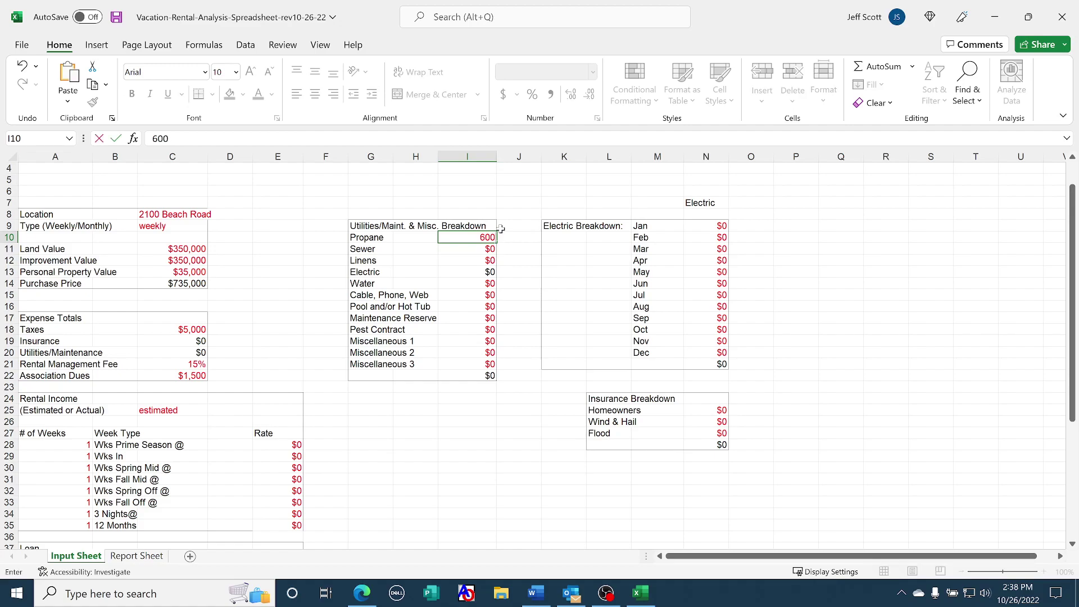
{"action": "key", "text": "Return"}
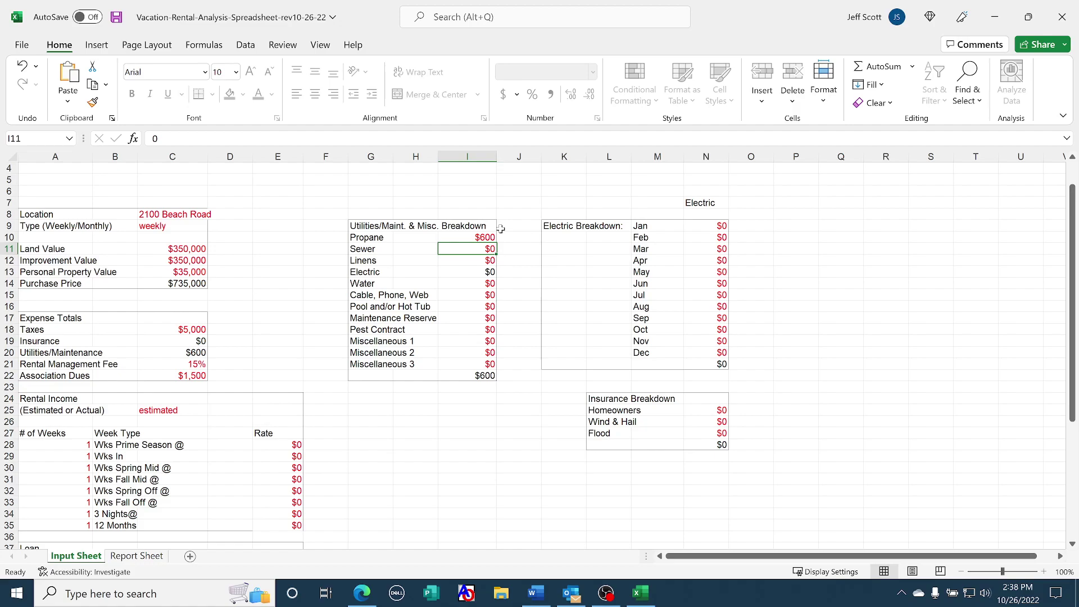
{"action": "type", "text": "600"}
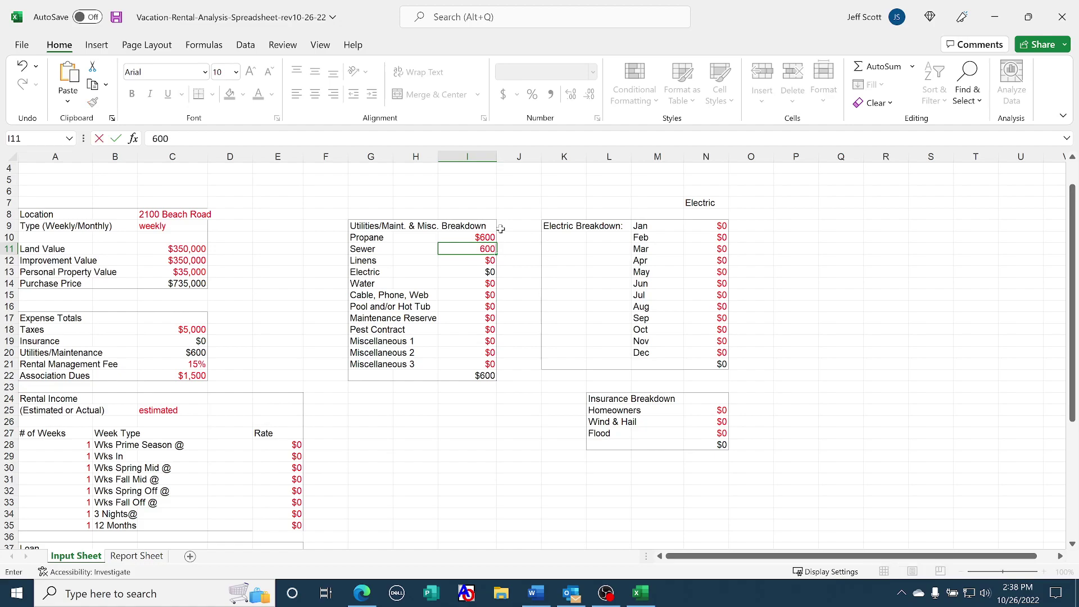
{"action": "key", "text": "Return"}
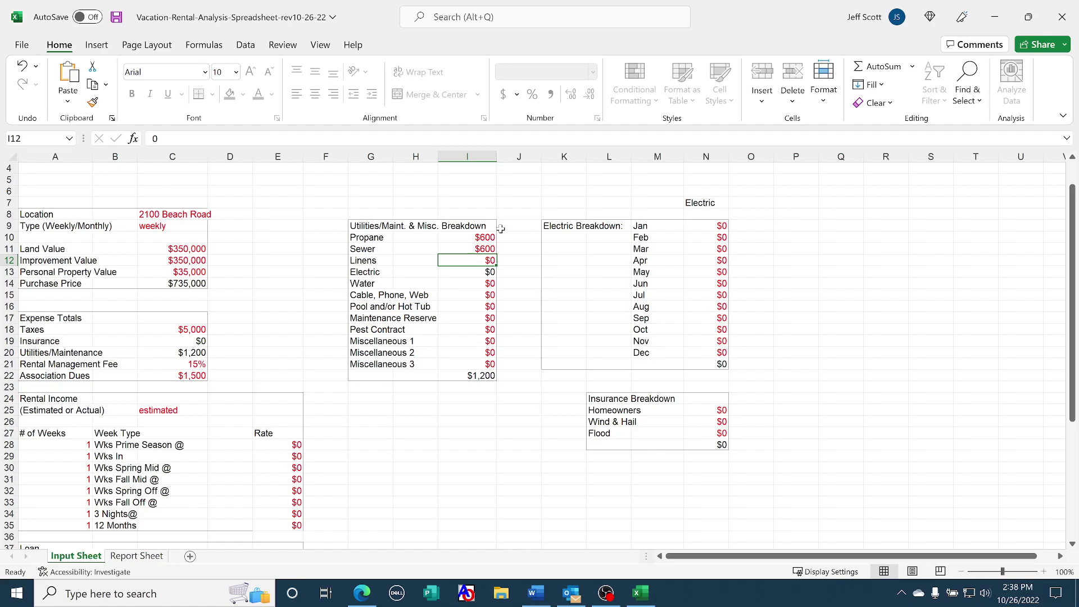
{"action": "type", "text": "9"}
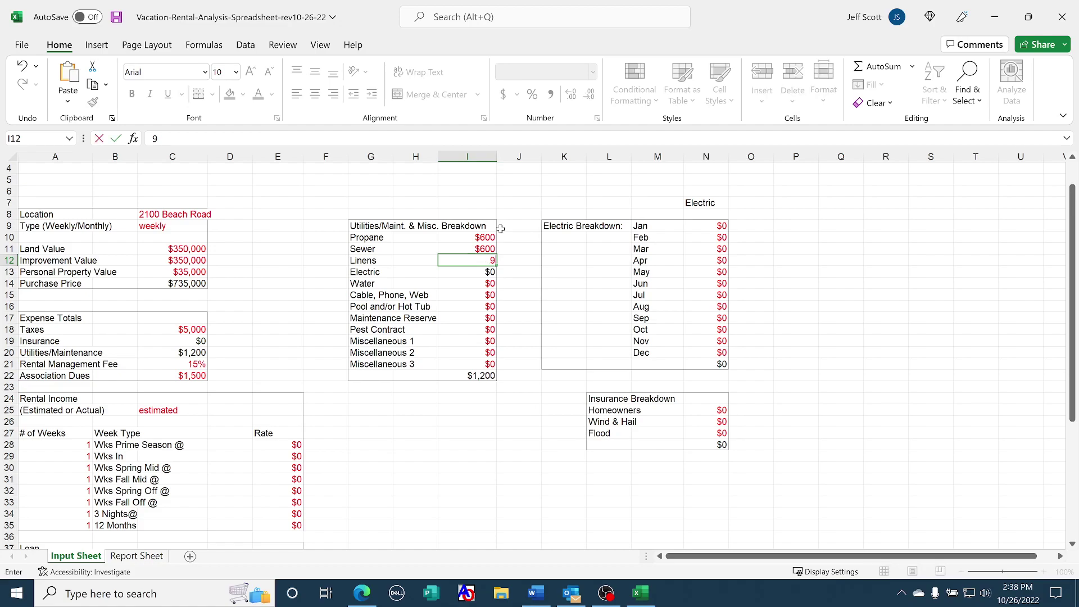
{"action": "type", "text": "00"}
{"action": "key", "text": "Return"}
{"action": "key", "text": "Return"}
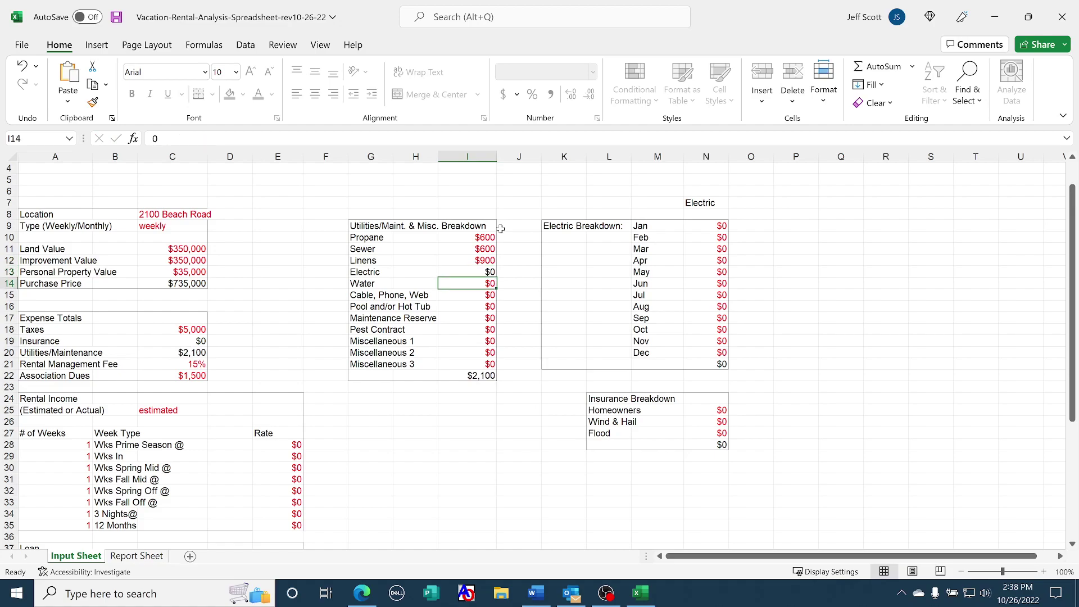
{"action": "type", "text": "800"}
{"action": "key", "text": "Return"}
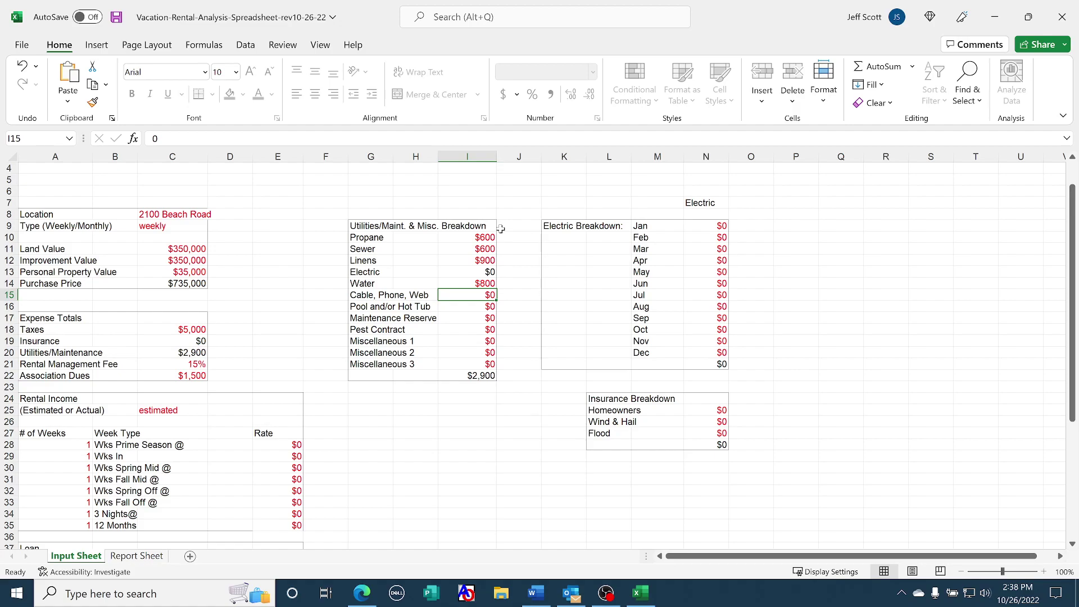
Enter Cable/Phone/Web 3,000, Pool/Hot Tub 3,500, Maintenance Reserve 10,000 and Pest Contract 150
{"action": "type", "text": "3,"}
{"action": "type", "text": "000"}
{"action": "key", "text": "Return"}
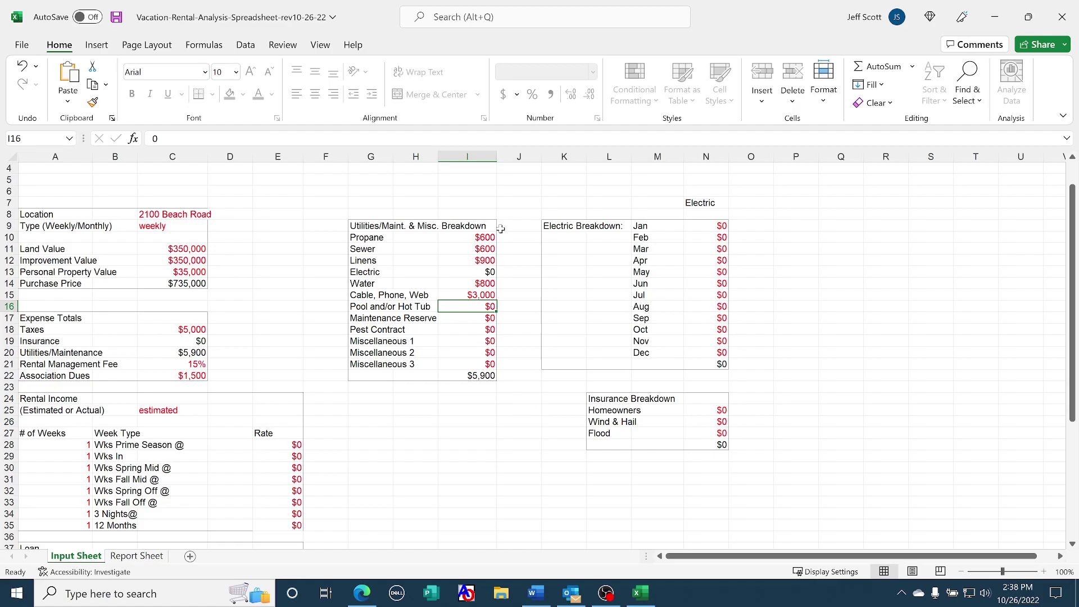
{"action": "type", "text": "3500"}
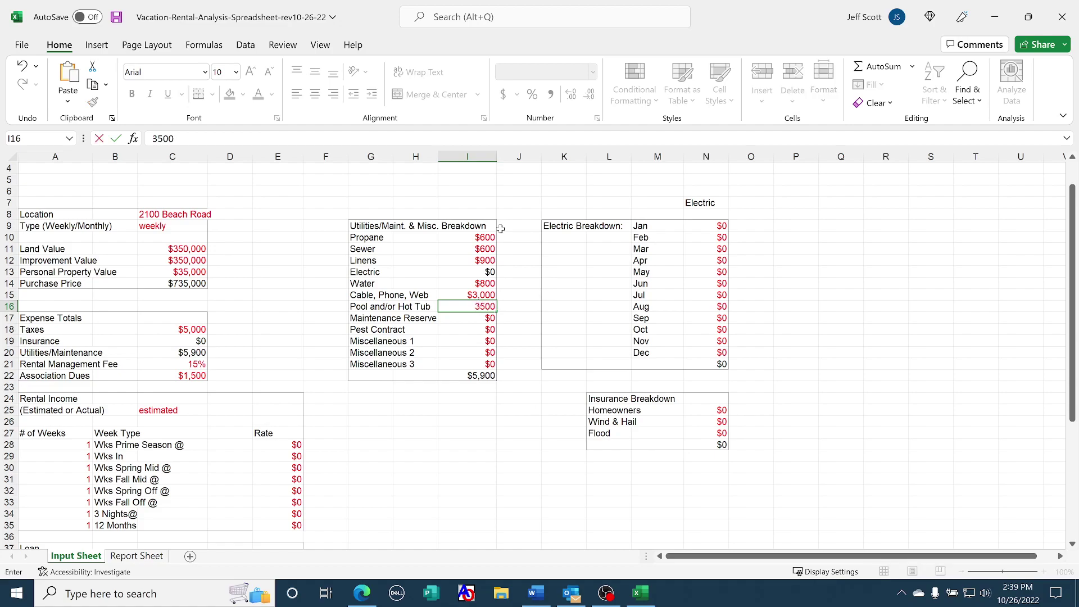
{"action": "key", "text": "Return"}
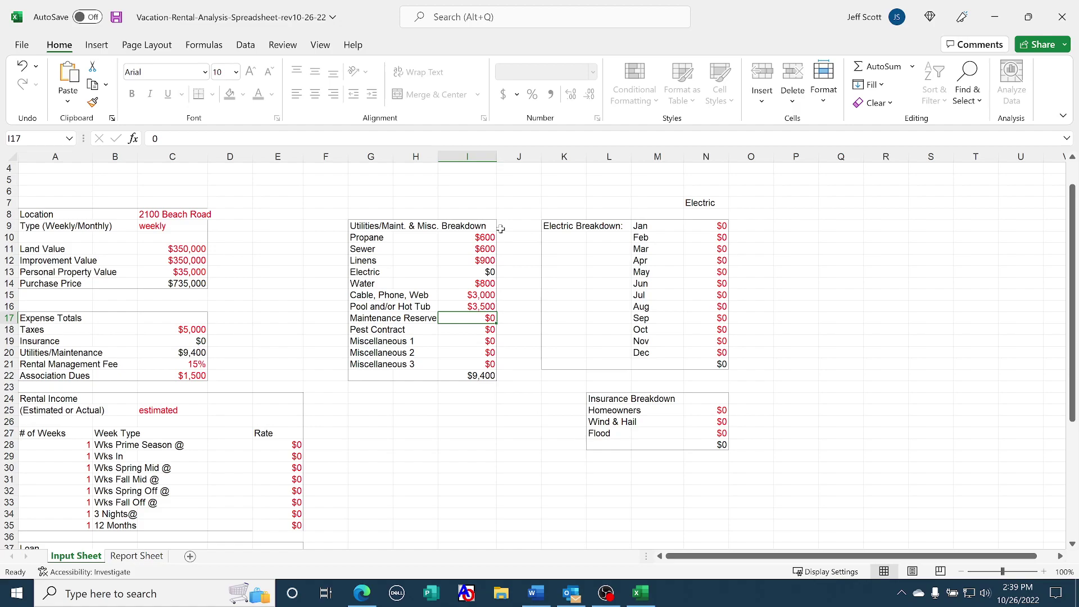
{"action": "type", "text": "10000"}
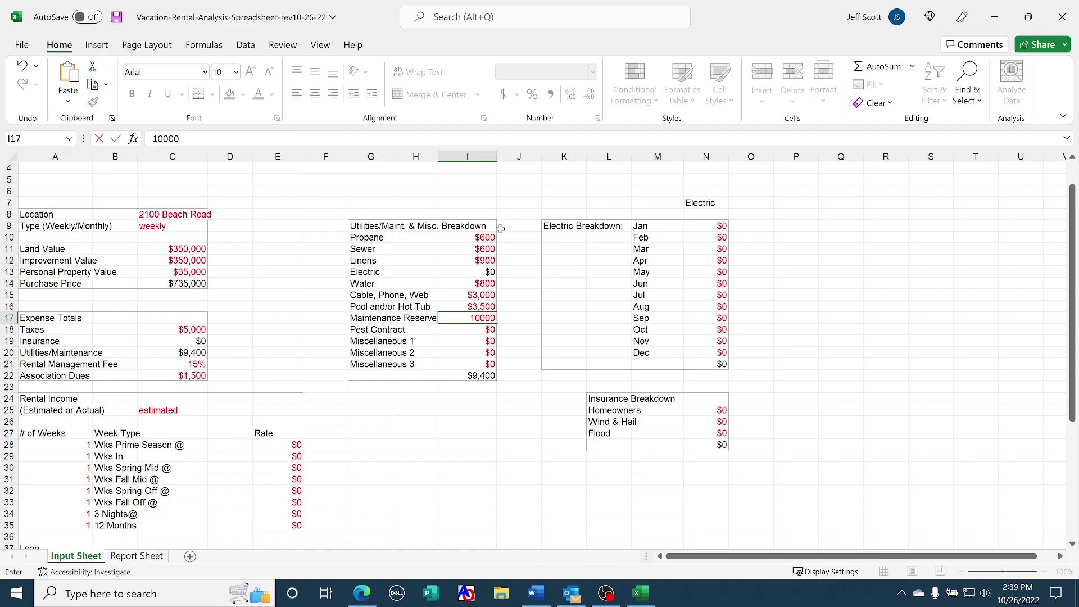
{"action": "key", "text": "Return"}
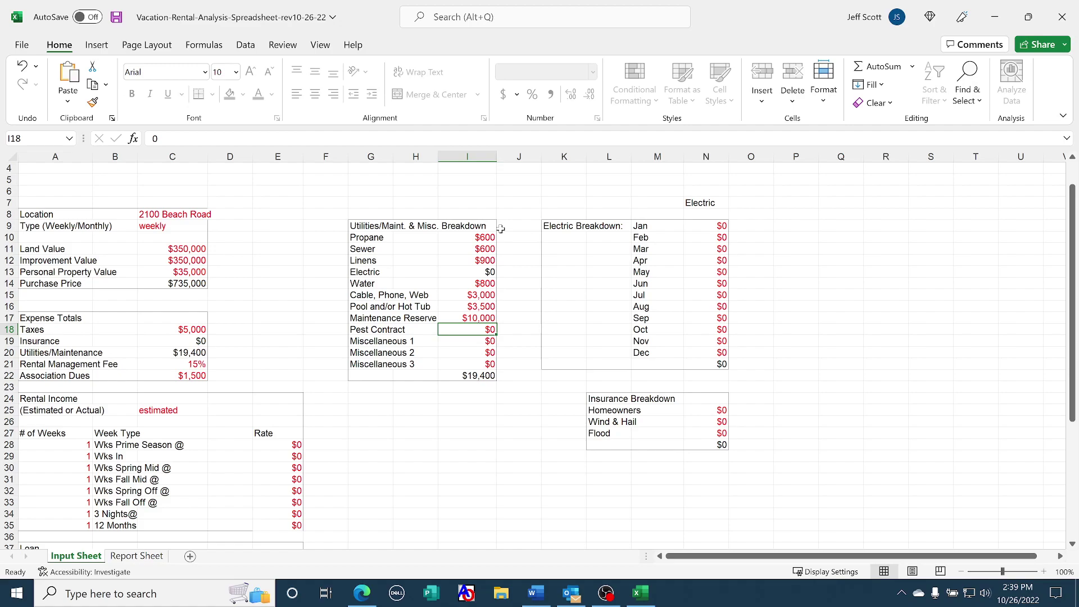
{"action": "type", "text": "150"}
{"action": "key", "text": "Return"}
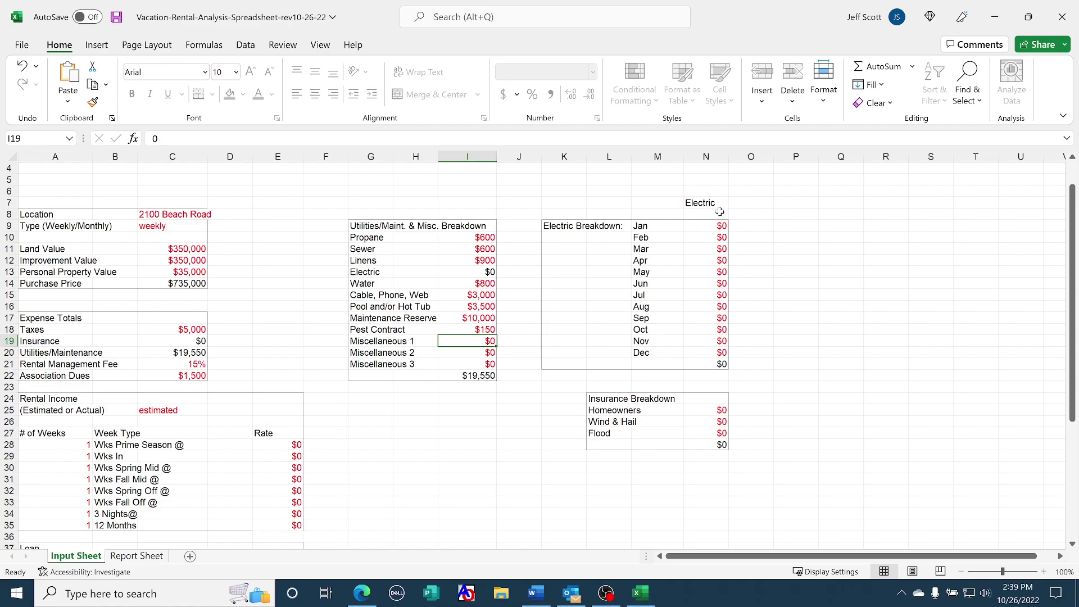
Enter 3000 as the June electric cost in cell N14 of the Electric Breakdown
{"action": "left_click", "coordinate": [712, 227]}
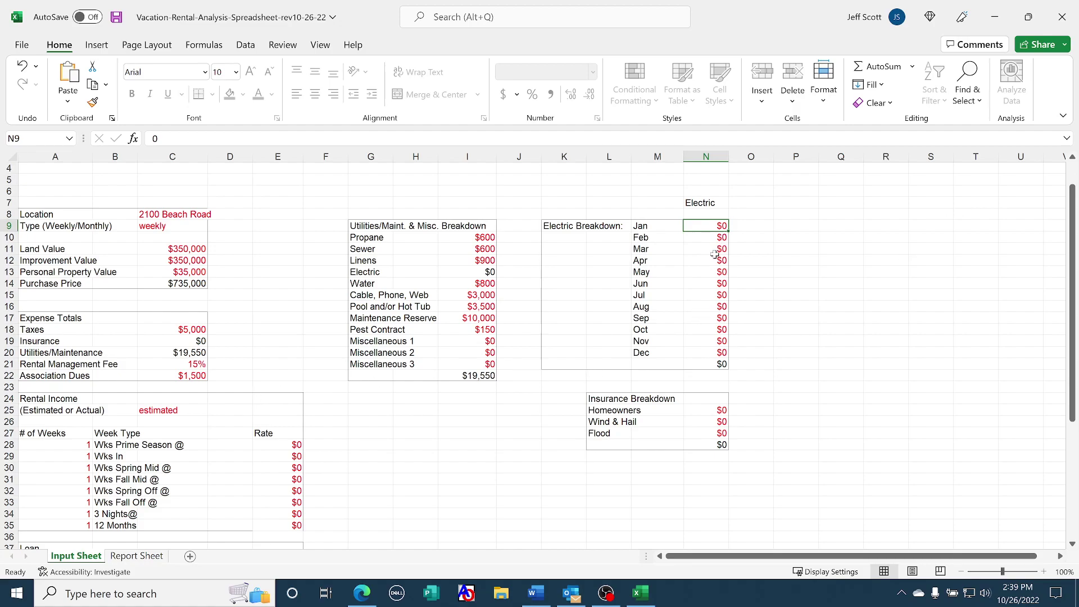
{"action": "left_click", "coordinate": [721, 270]}
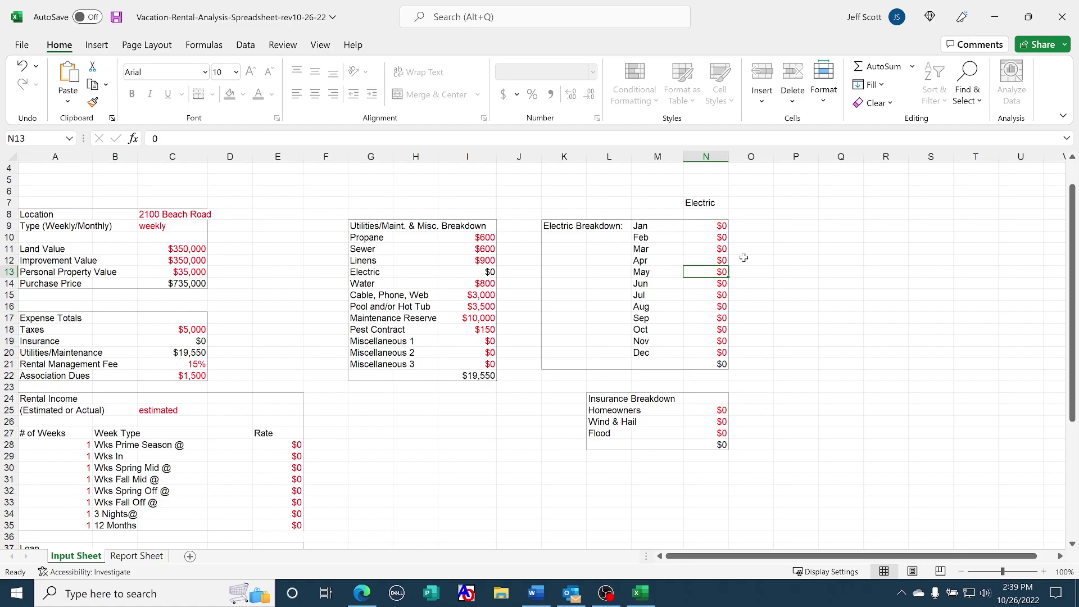
{"action": "key", "text": "Down"}
{"action": "type", "text": "3000"}
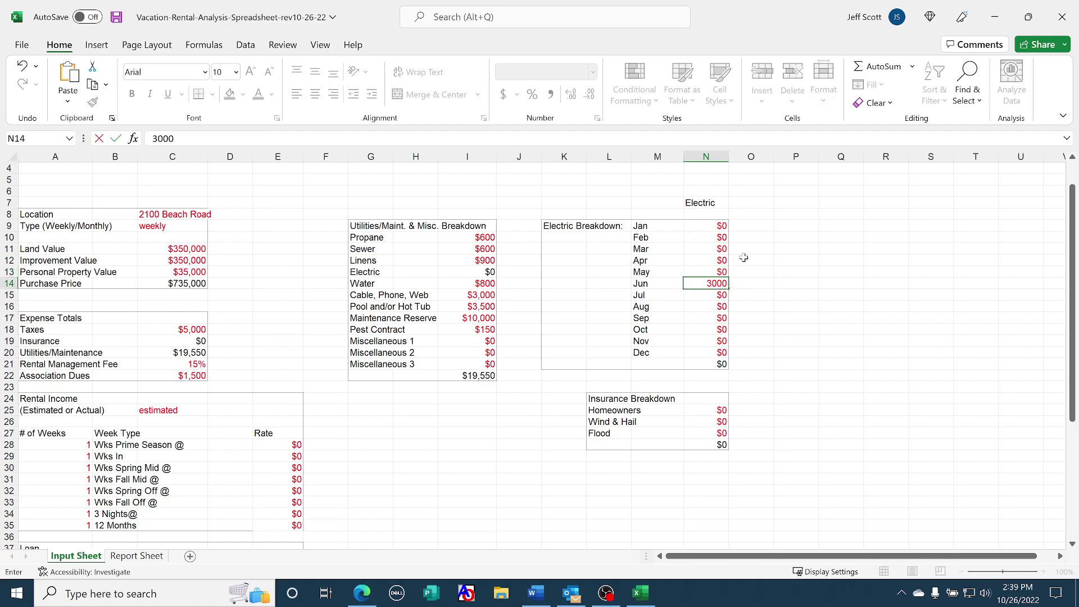
{"action": "key", "text": "Return"}
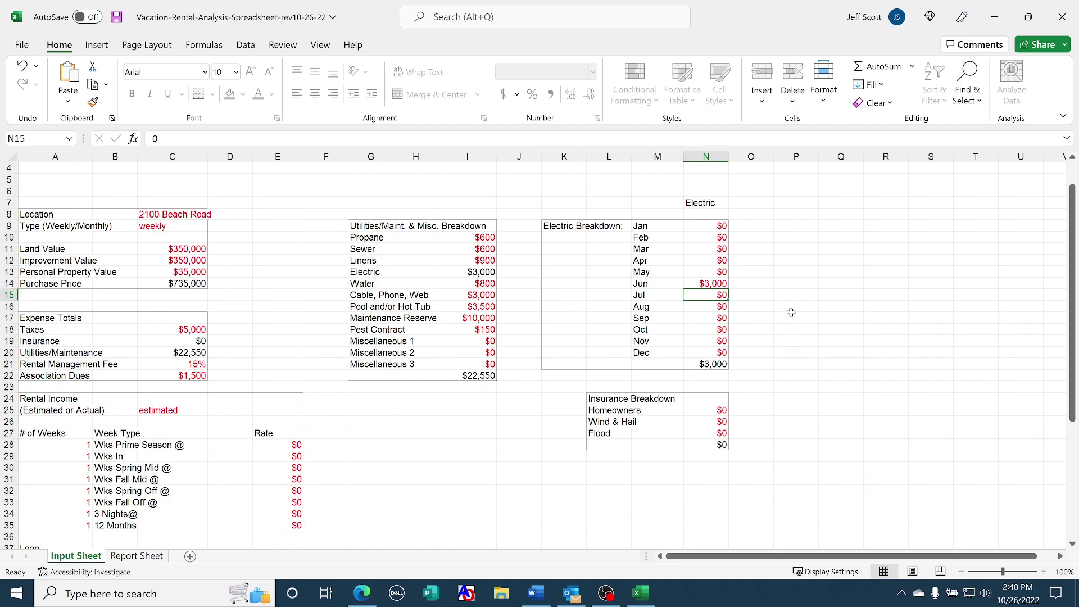
Enter Homeowners $1,500, Wind & Hail $3,000 and Flood $1,000 in the Insurance Breakdown
{"action": "left_click", "coordinate": [707, 413]}
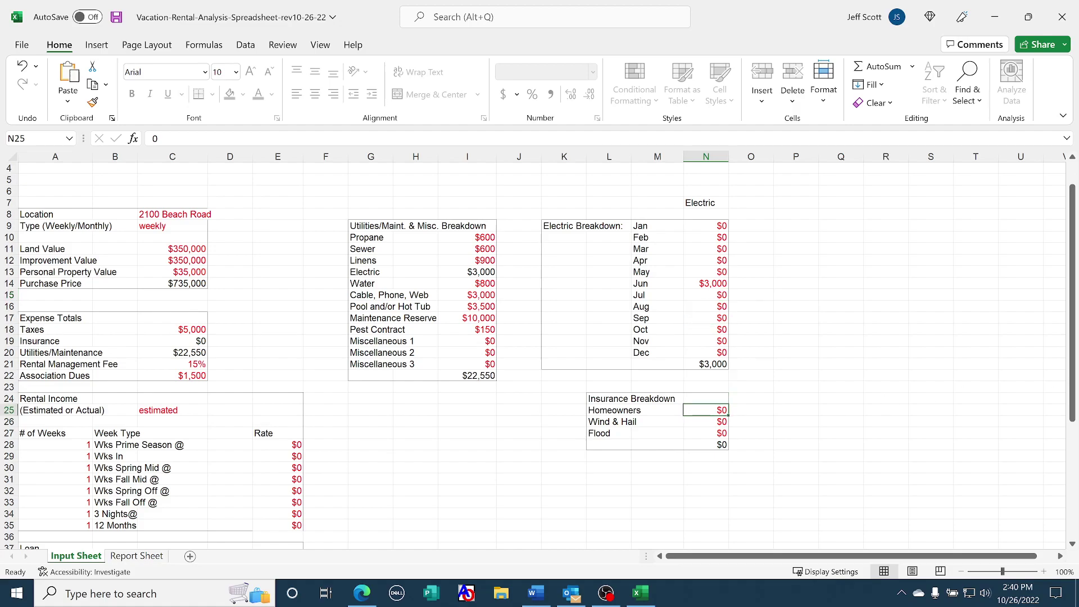
{"action": "type", "text": "1500"}
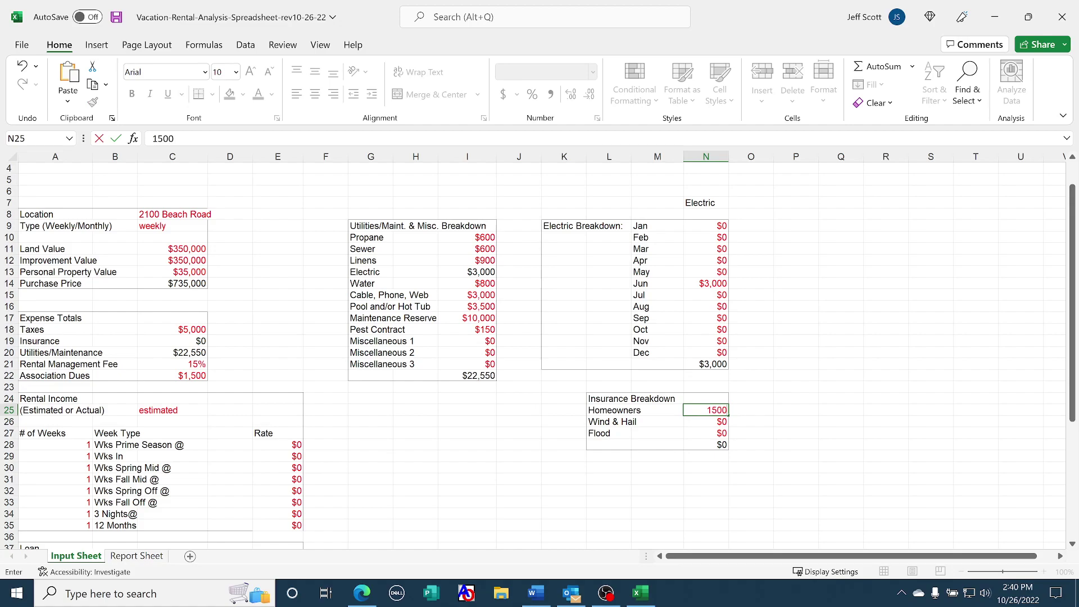
{"action": "key", "text": "Return"}
{"action": "type", "text": "3000"}
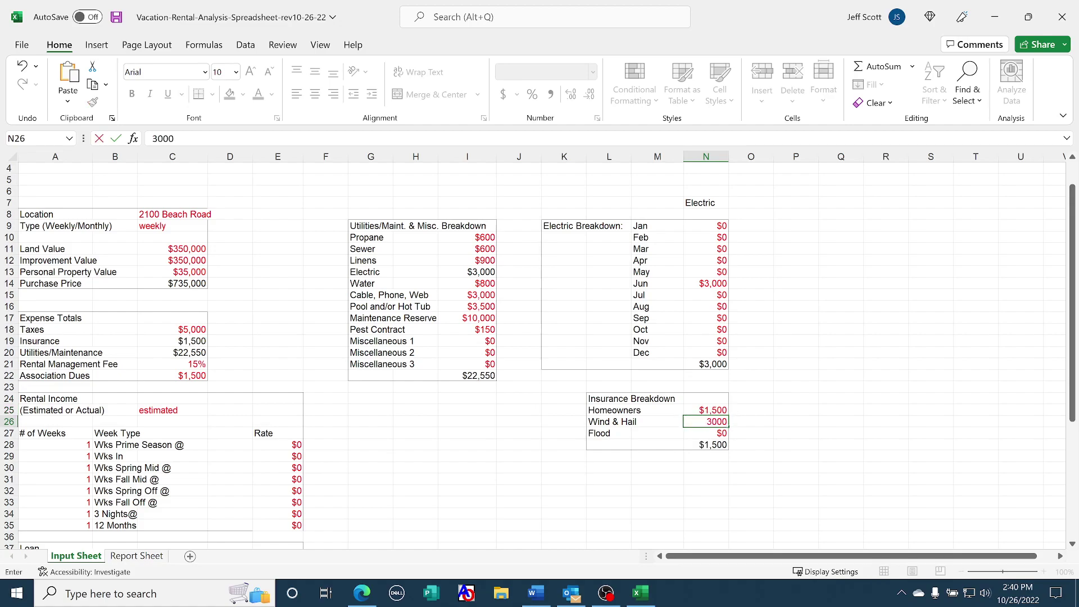
{"action": "key", "text": "Return"}
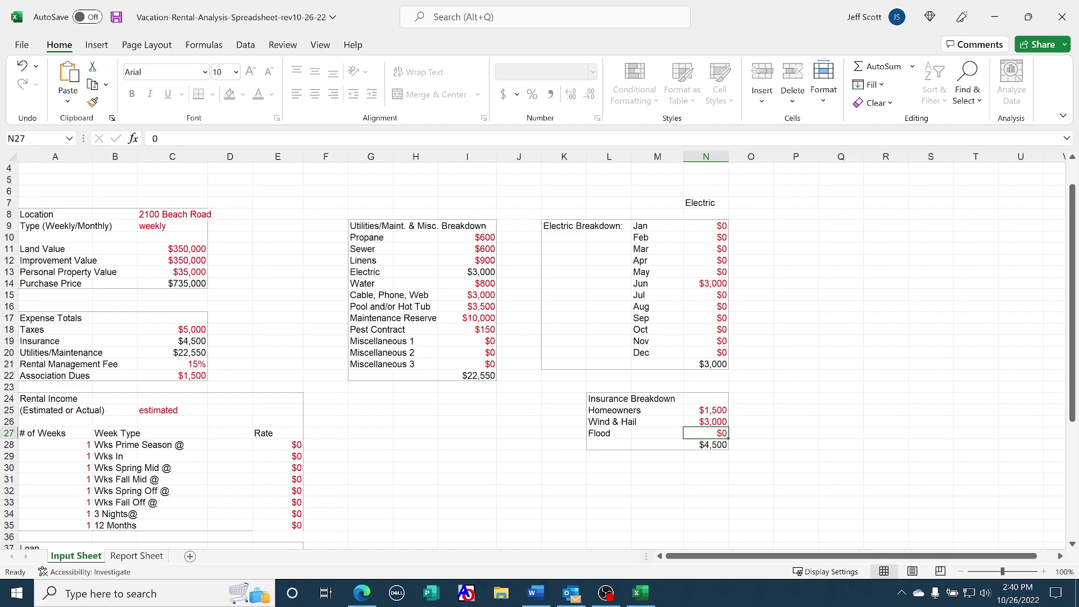
{"action": "type", "text": "1000"}
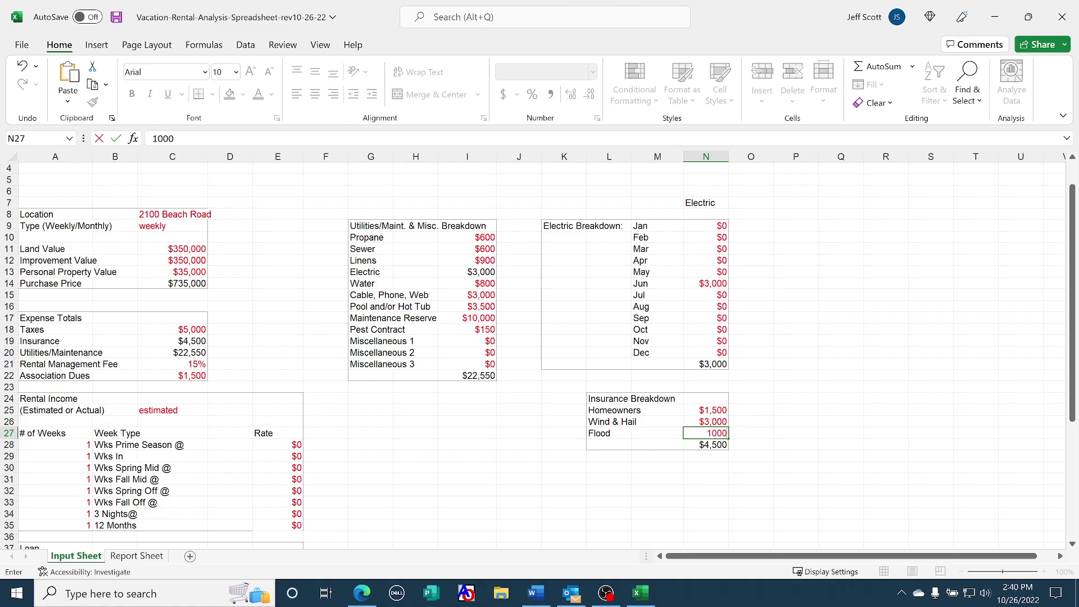
{"action": "key", "text": "Return"}
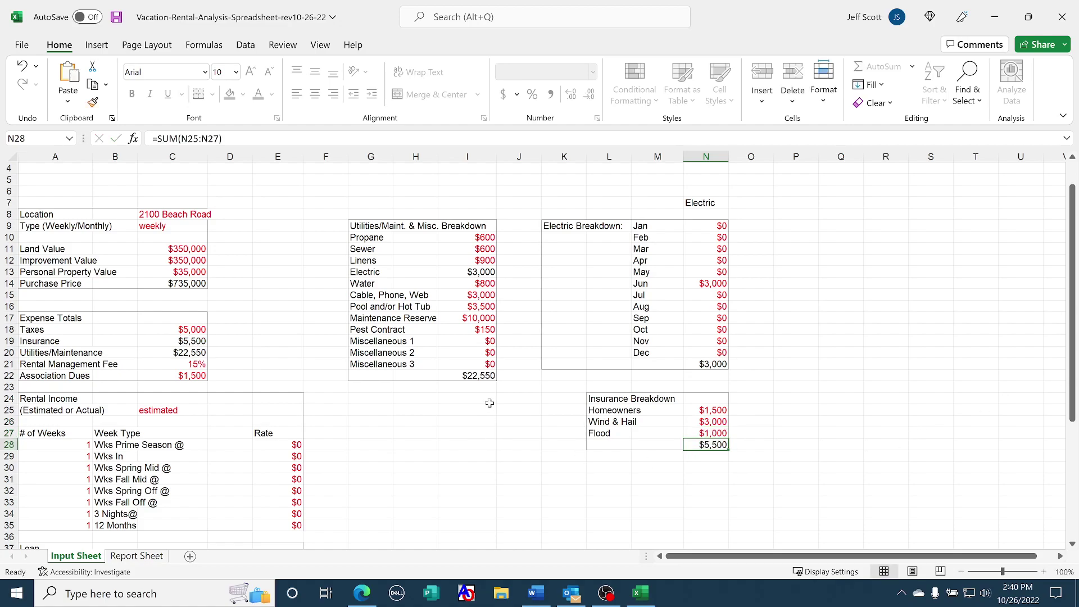
Enter 2 weeks in A30 and a $40,000 rate in E30 for Wks Spring Mid
{"action": "scroll", "coordinate": [512, 312], "scroll_direction": "down", "scroll_amount": 4}
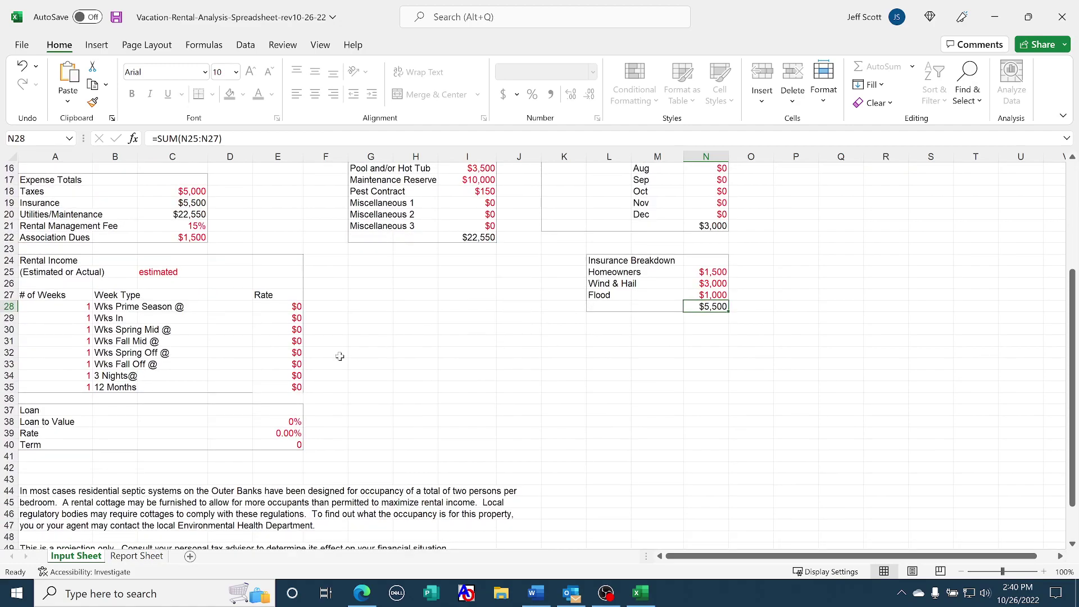
{"action": "left_click", "coordinate": [288, 333]}
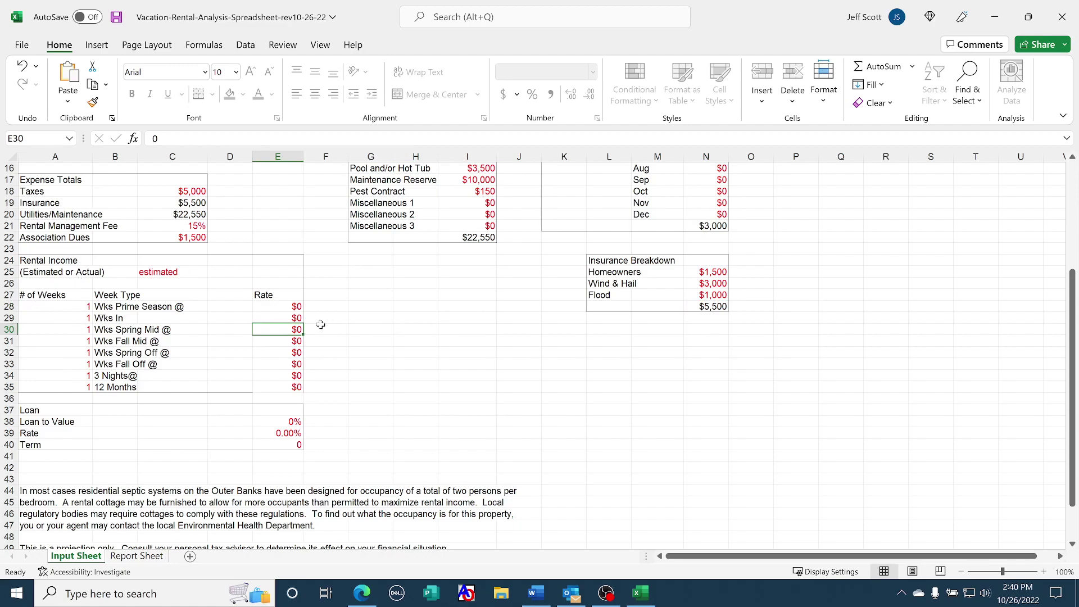
{"action": "left_click", "coordinate": [66, 331]}
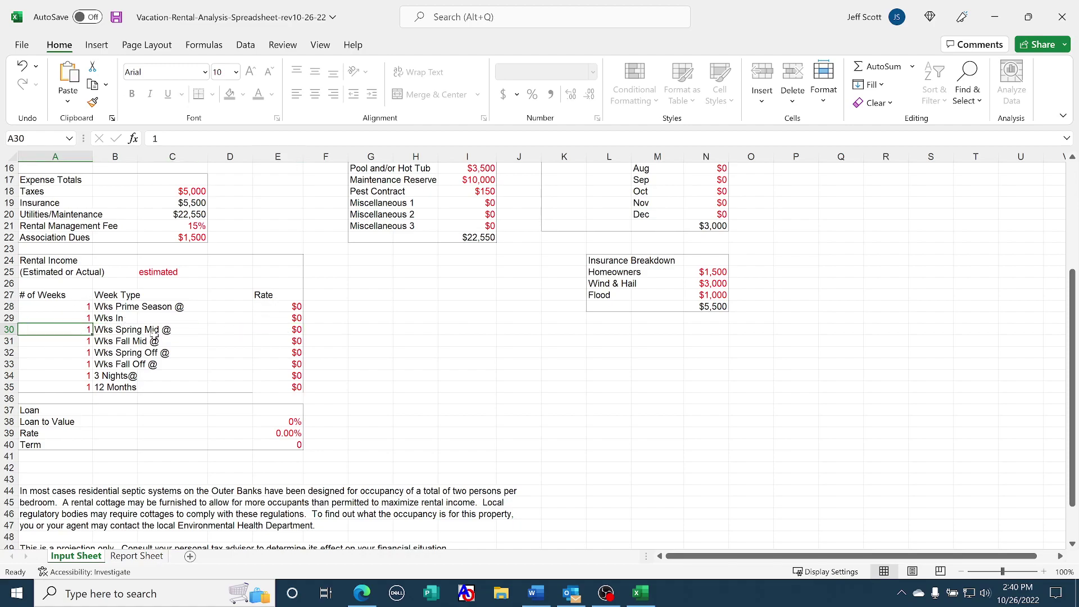
{"action": "type", "text": "2"}
{"action": "key", "text": "Right"}
{"action": "key", "text": "Right"}
{"action": "key", "text": "Right"}
{"action": "key", "text": "Right"}
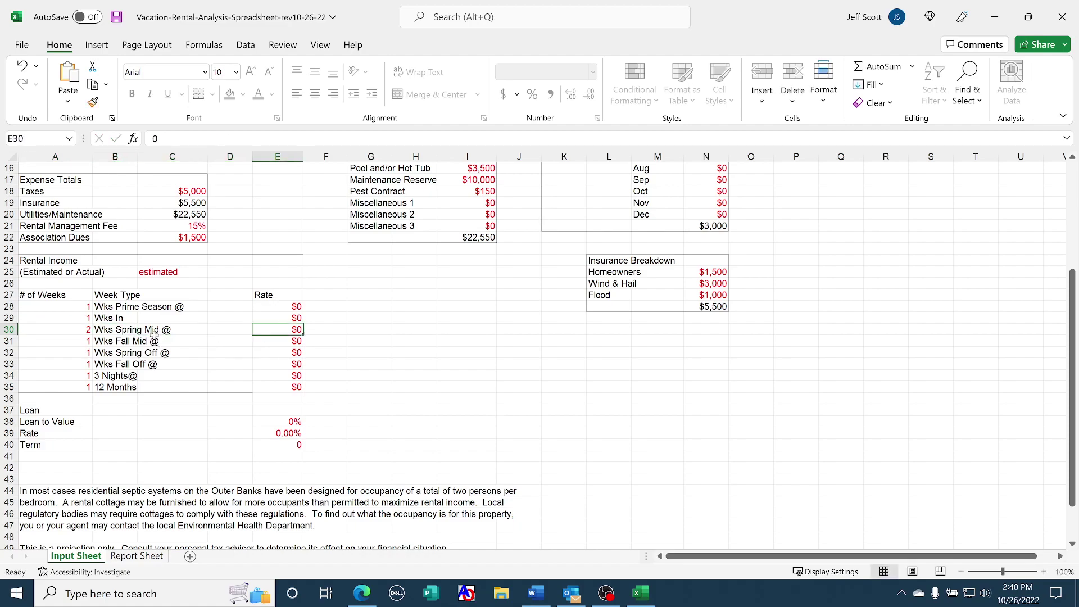
{"action": "type", "text": "40000"}
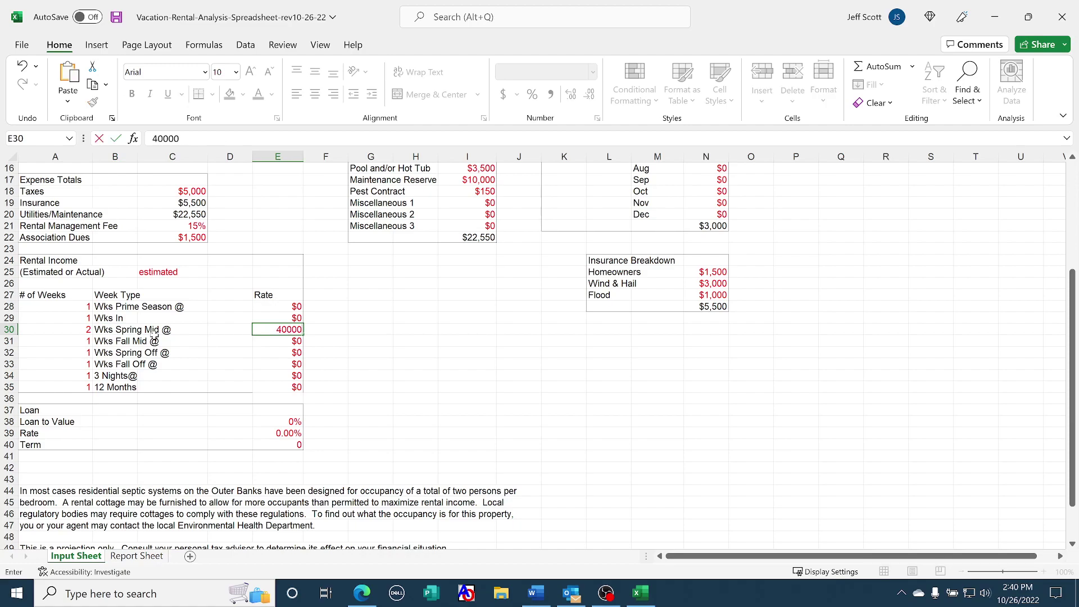
{"action": "key", "text": "Return"}
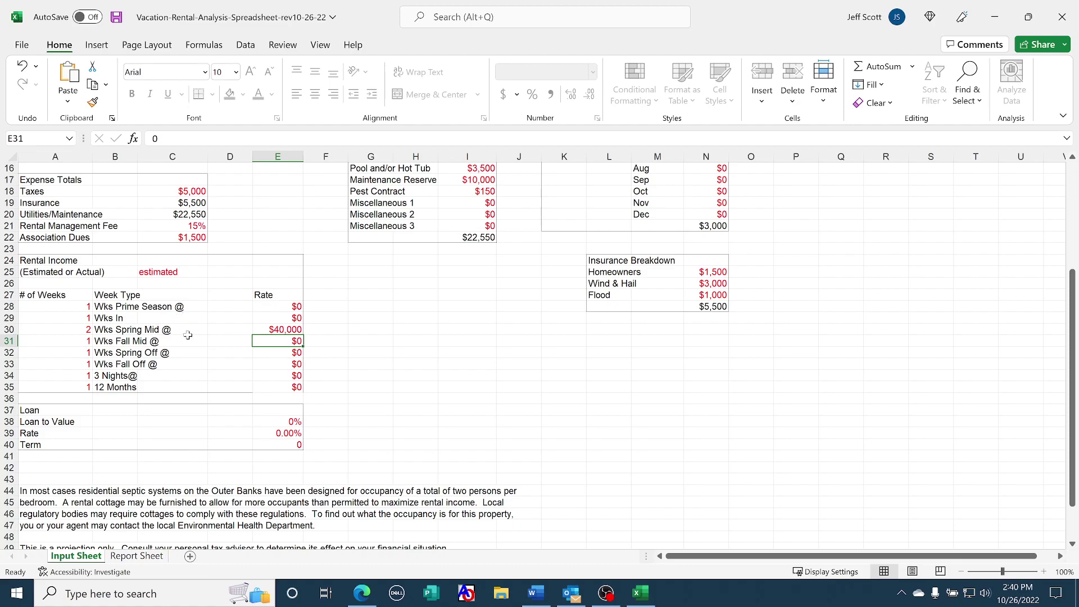
Fill E38 and the two cells below with 75, 7.5 and 30 for loan to value, rate and term
{"action": "left_click", "coordinate": [271, 422]}
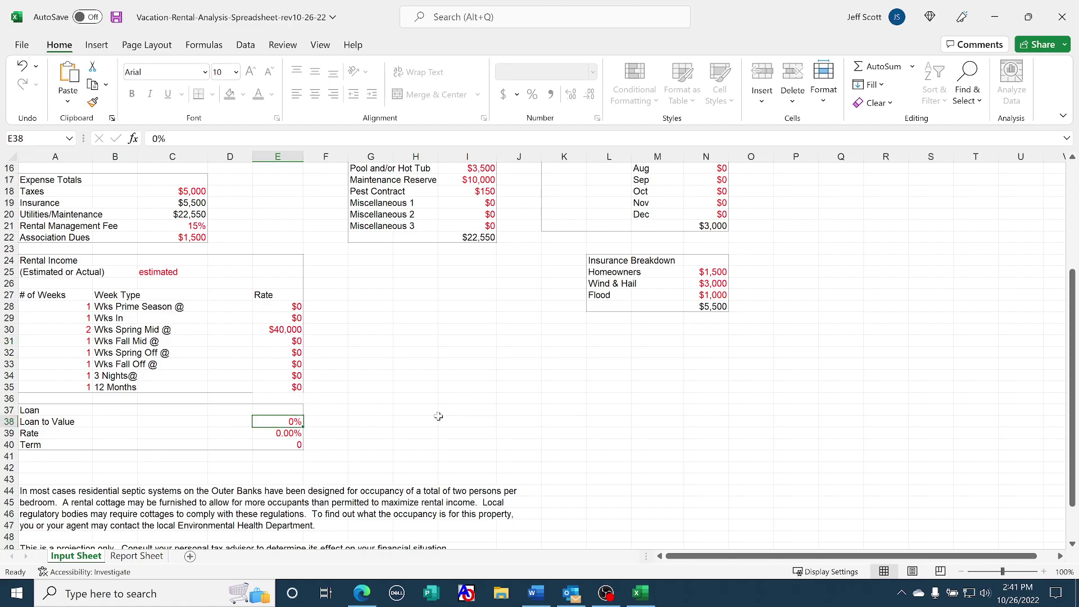
{"action": "type", "text": "75"}
{"action": "key", "text": "Return"}
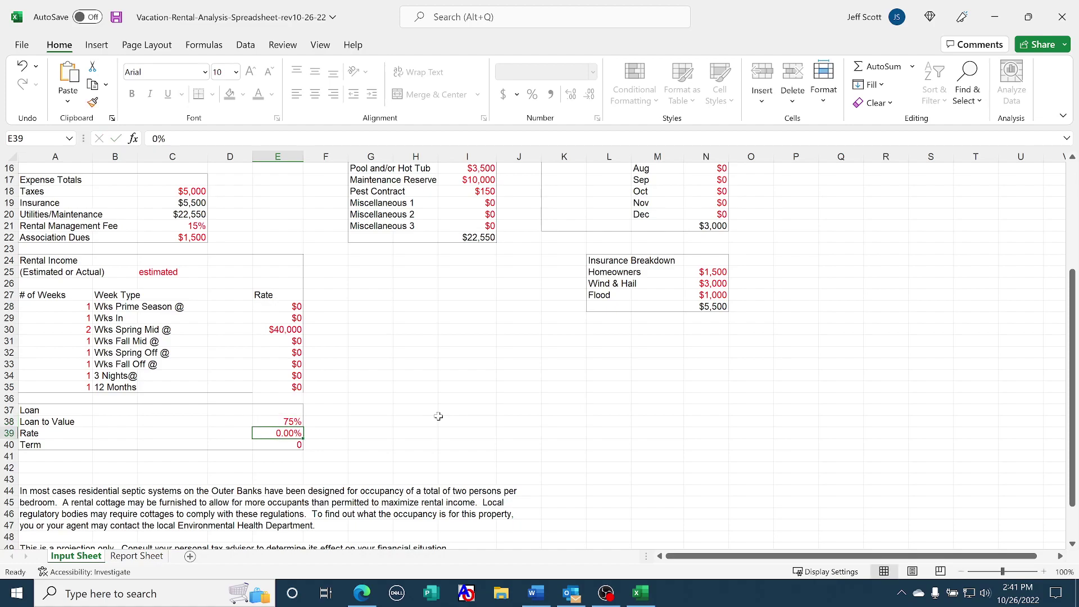
{"action": "type", "text": "7.5"}
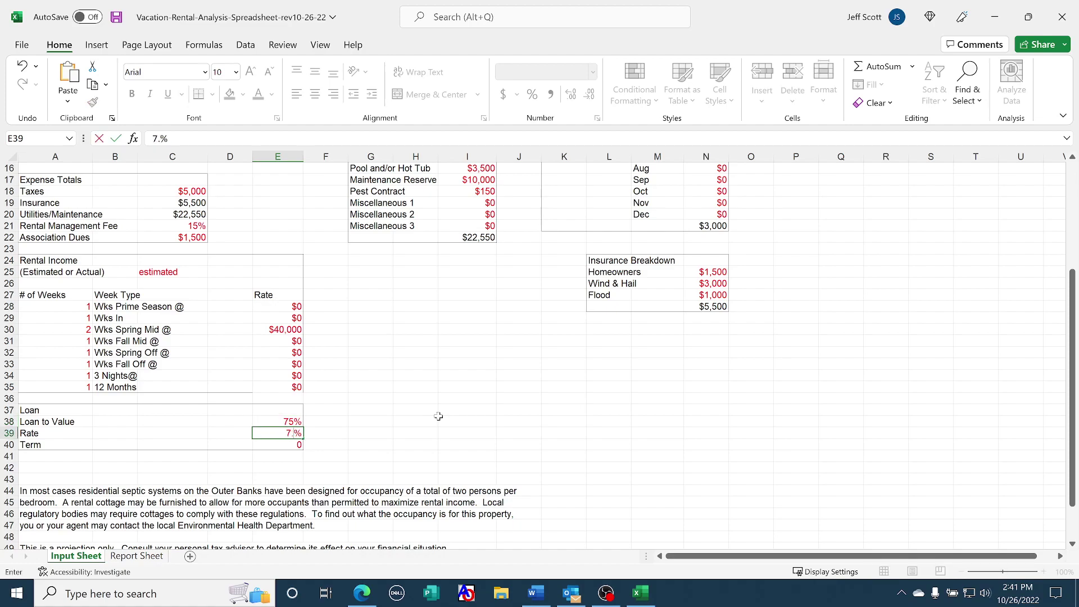
{"action": "key", "text": "Return"}
{"action": "type", "text": "30"}
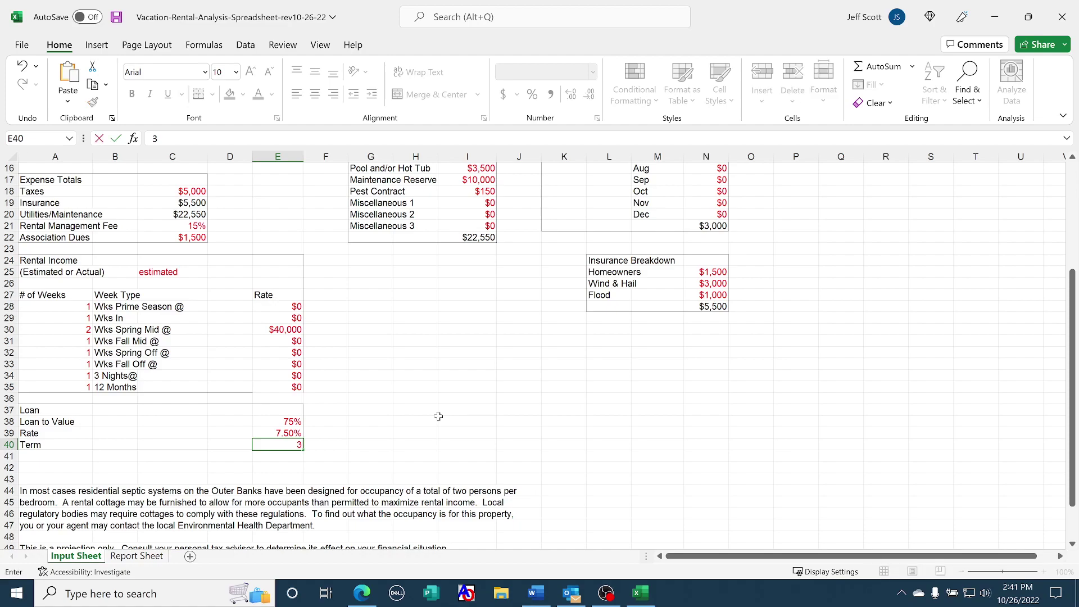
{"action": "key", "text": "Return"}
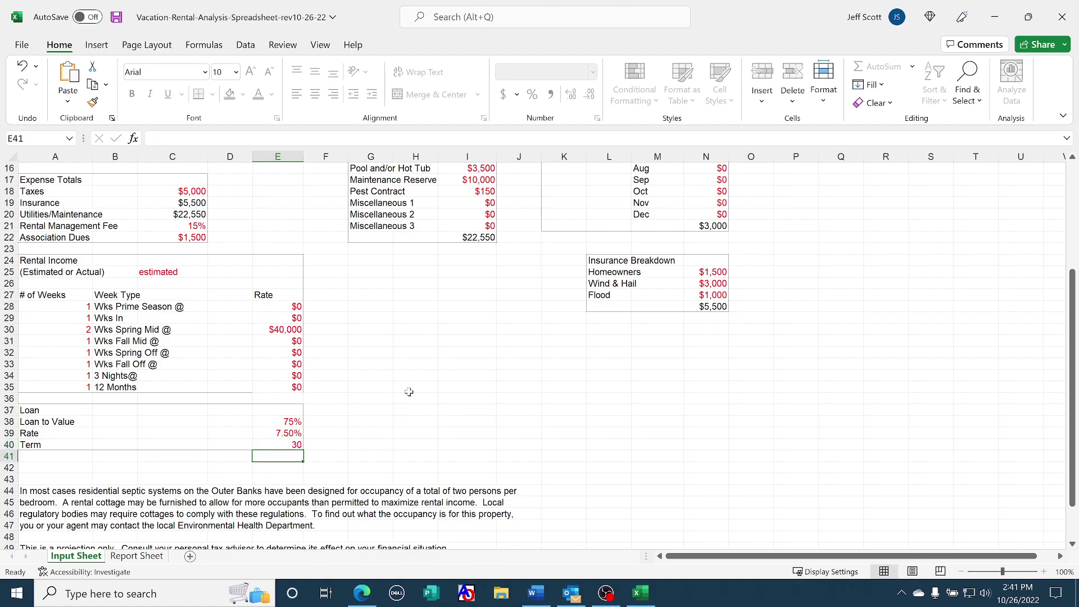
{"action": "scroll", "coordinate": [409, 391], "scroll_direction": "up", "scroll_amount": 3}
{"action": "scroll", "coordinate": [435, 363], "scroll_direction": "up", "scroll_amount": 1}
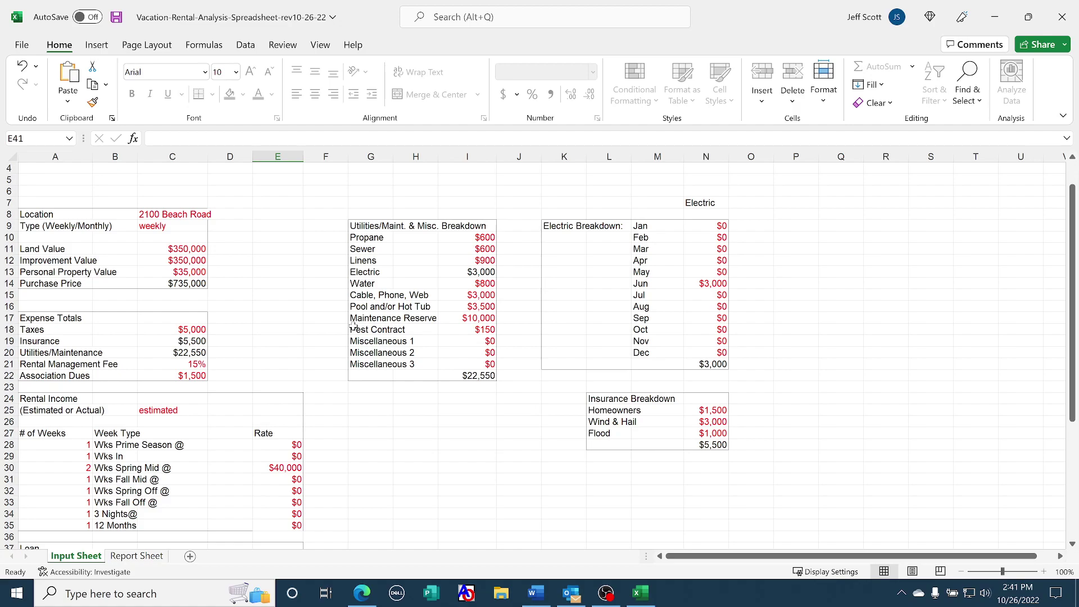
{"action": "scroll", "coordinate": [353, 326], "scroll_direction": "down", "scroll_amount": 4}
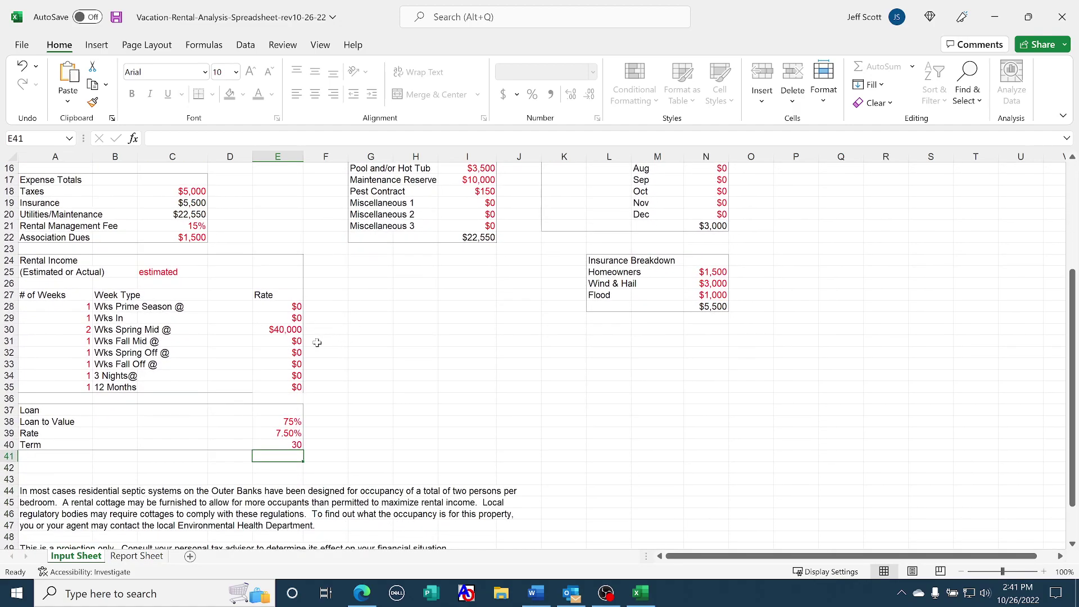
{"action": "left_click", "coordinate": [141, 557]}
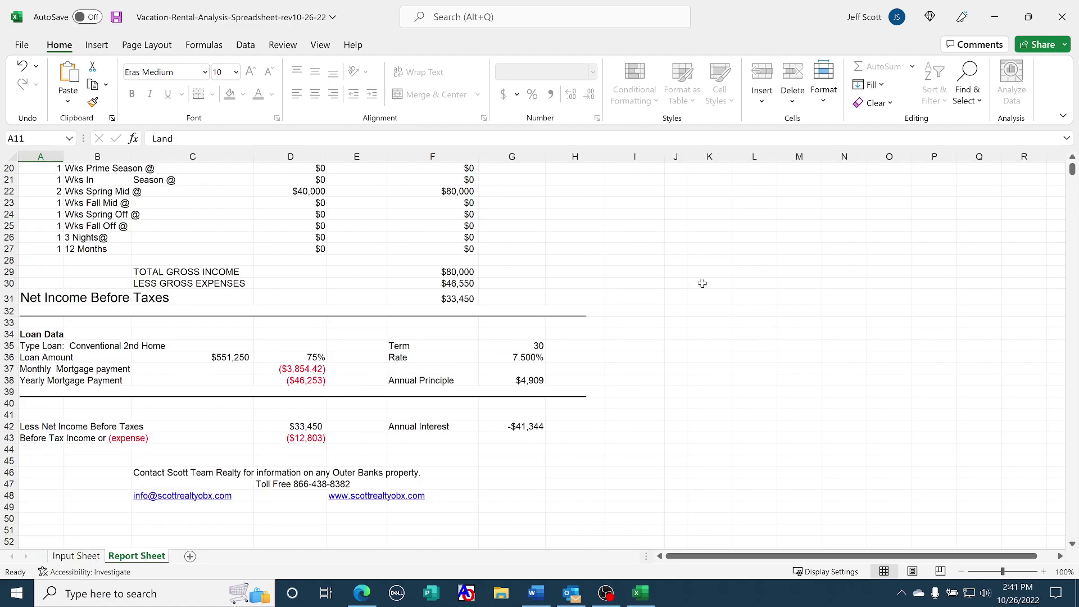
{"action": "scroll", "coordinate": [545, 345], "scroll_direction": "up", "scroll_amount": 4}
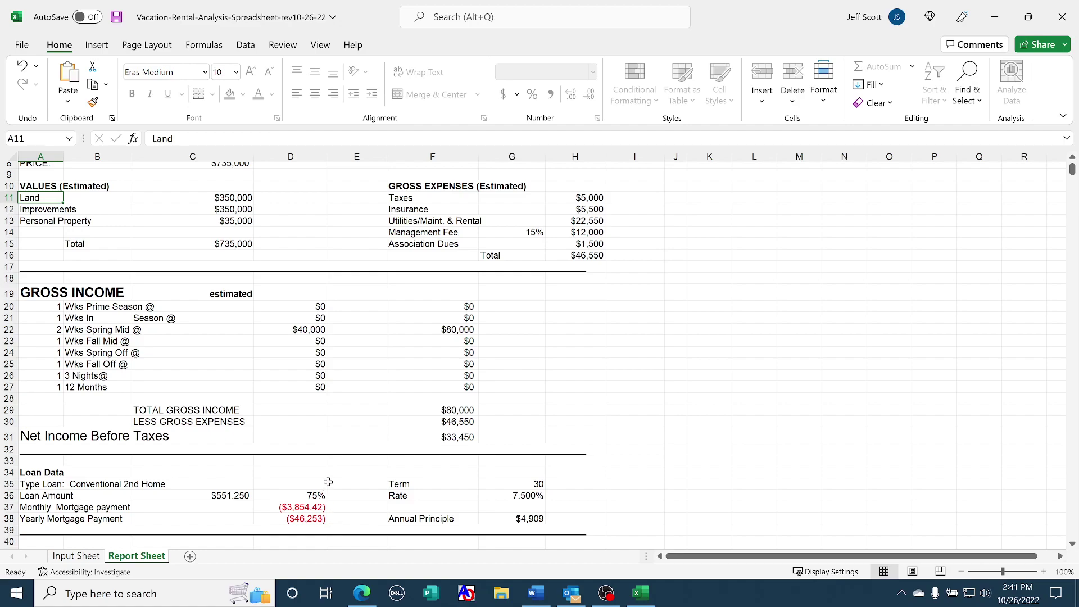
{"action": "scroll", "coordinate": [328, 483], "scroll_direction": "down", "scroll_amount": 4}
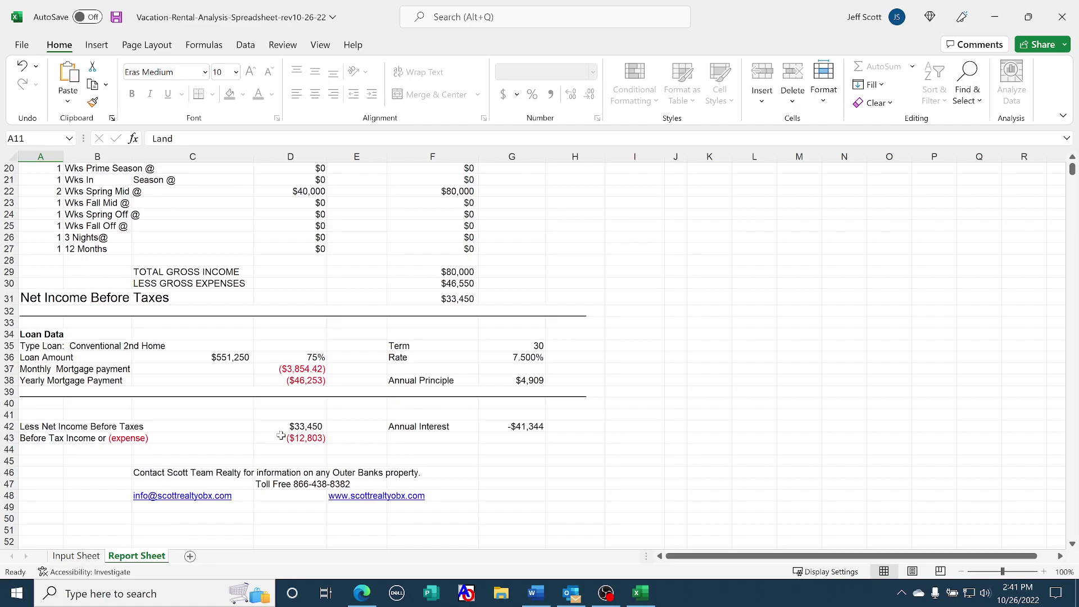
{"action": "scroll", "coordinate": [362, 340], "scroll_direction": "up", "scroll_amount": 7}
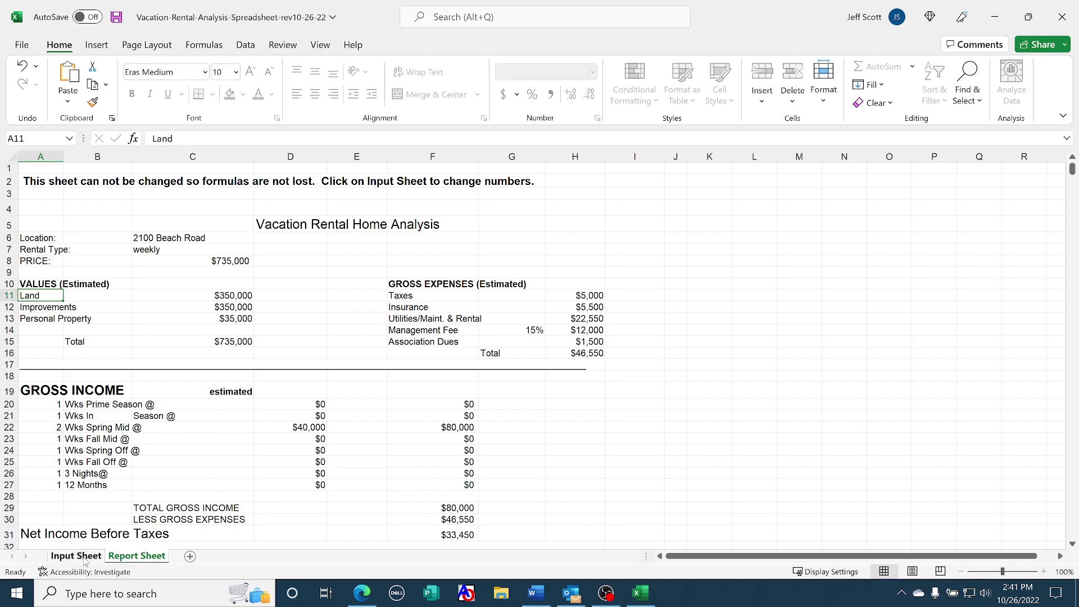
{"action": "left_click", "coordinate": [79, 556]}
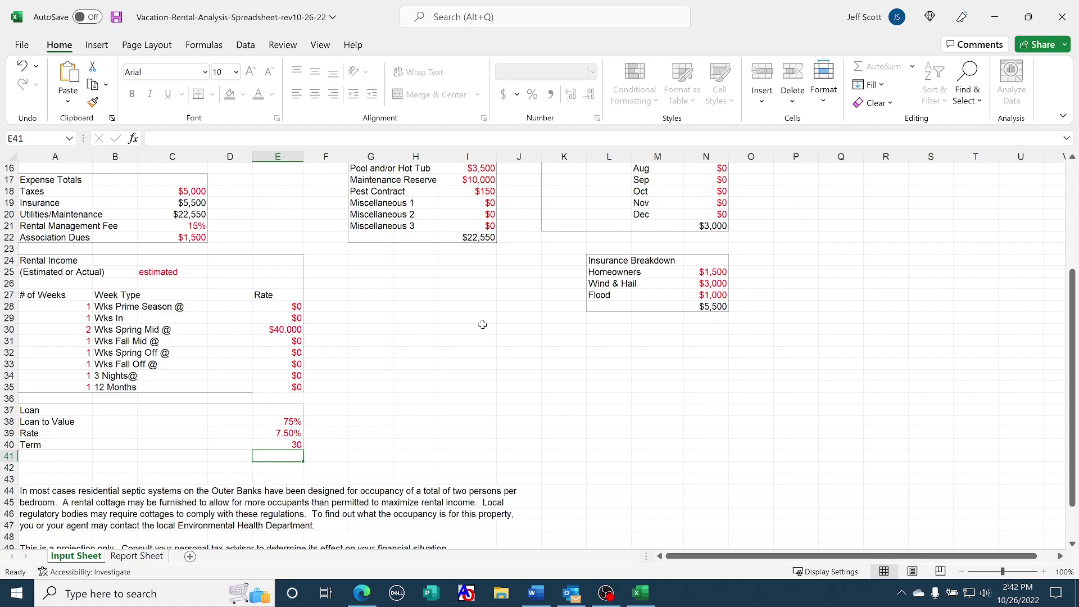
Switch to the Report Sheet to view gross expenses, gross income and net income before taxes
{"action": "left_click", "coordinate": [152, 557]}
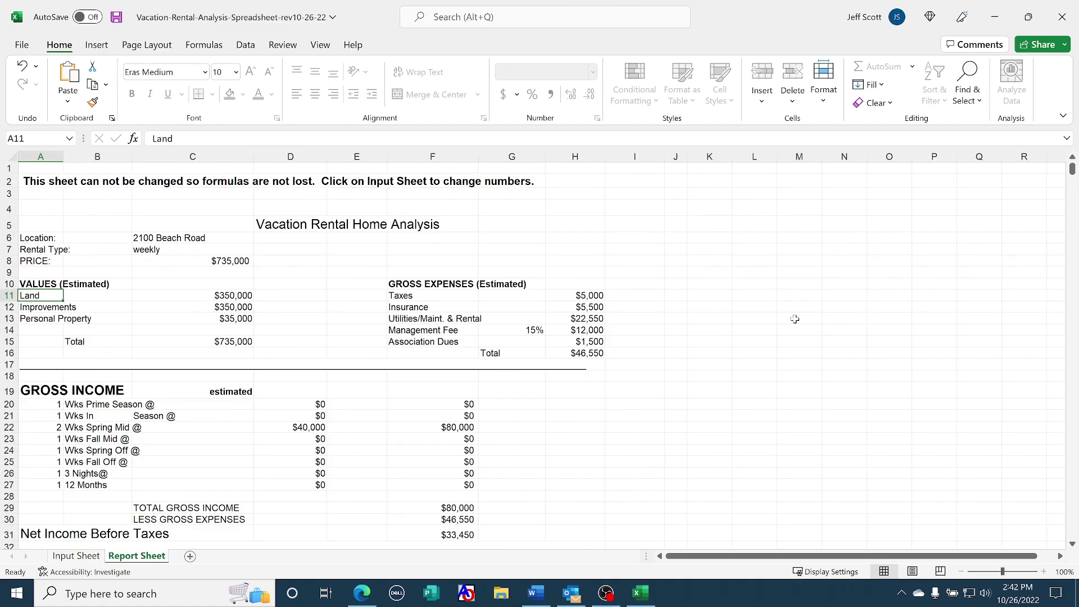